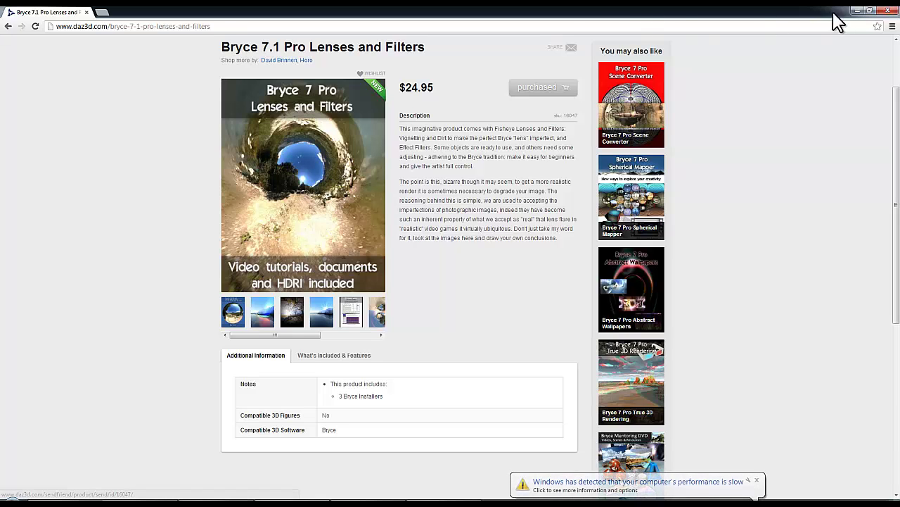
Step: Switch to Bryce, open the ground plane's material for editing, and set reflection to 100 and diffusion to 10
click(856, 11)
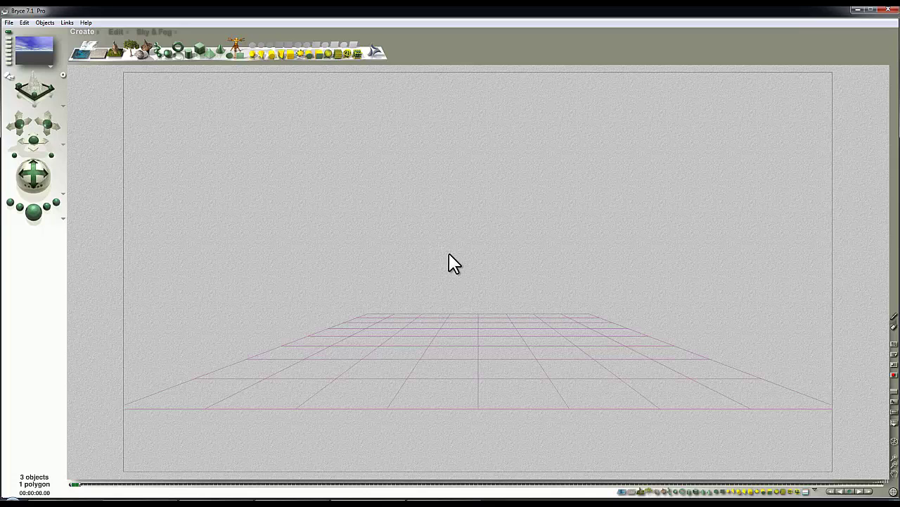
click(586, 316)
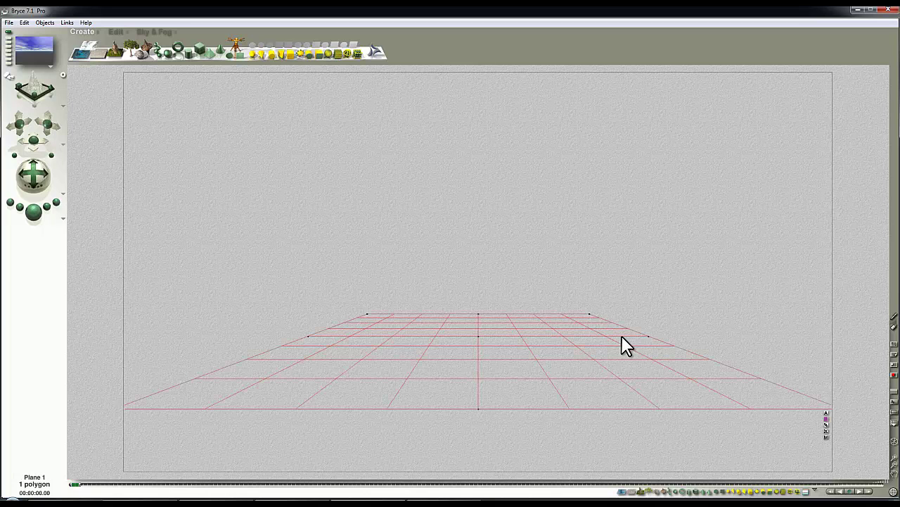
click(827, 439)
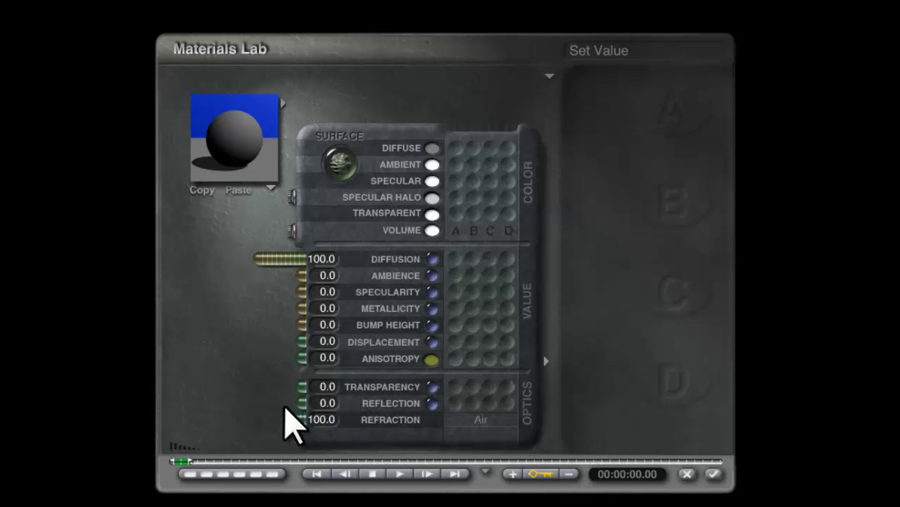
drag(285, 403, 197, 403)
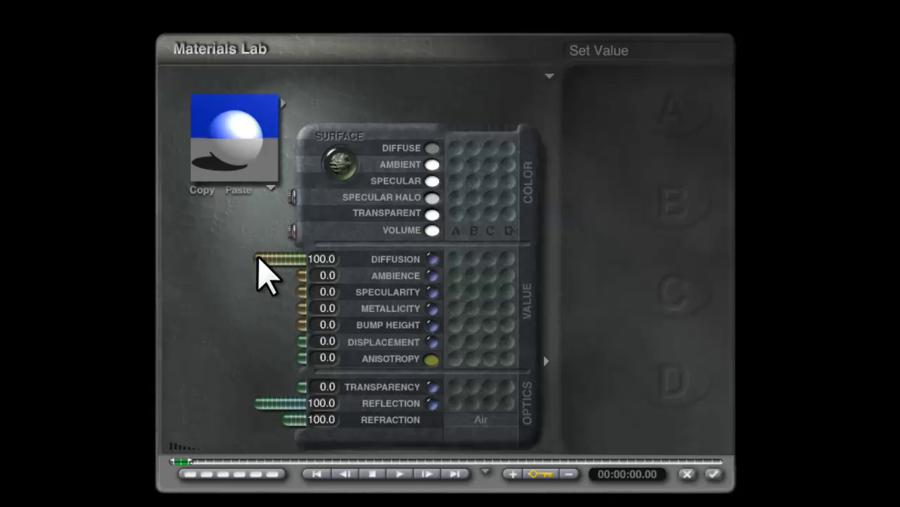
click(317, 258)
text(10)
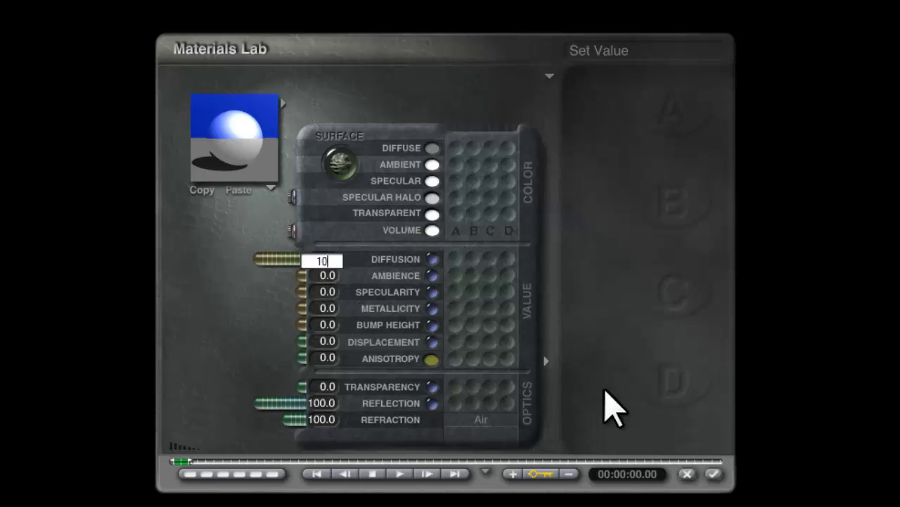
key(Return)
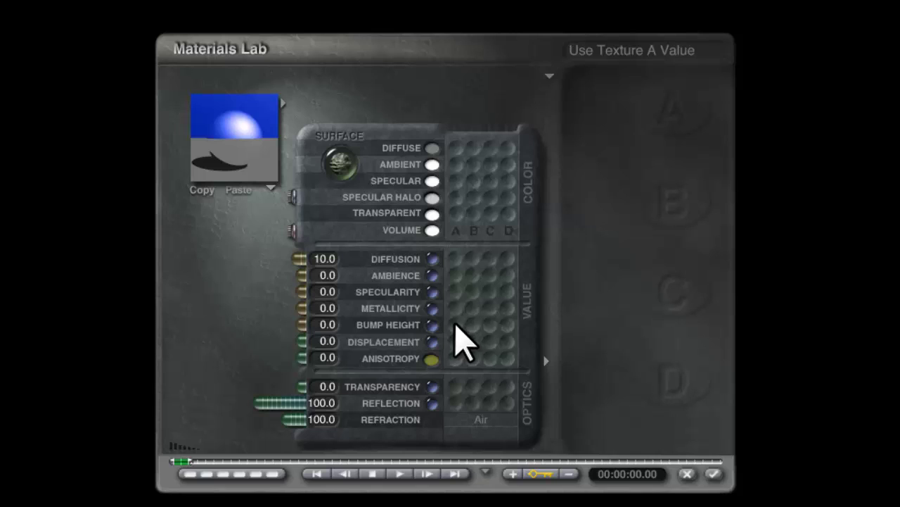
Step: Assign texture A to the material's bump height channel and set the bump height to 998
click(455, 326)
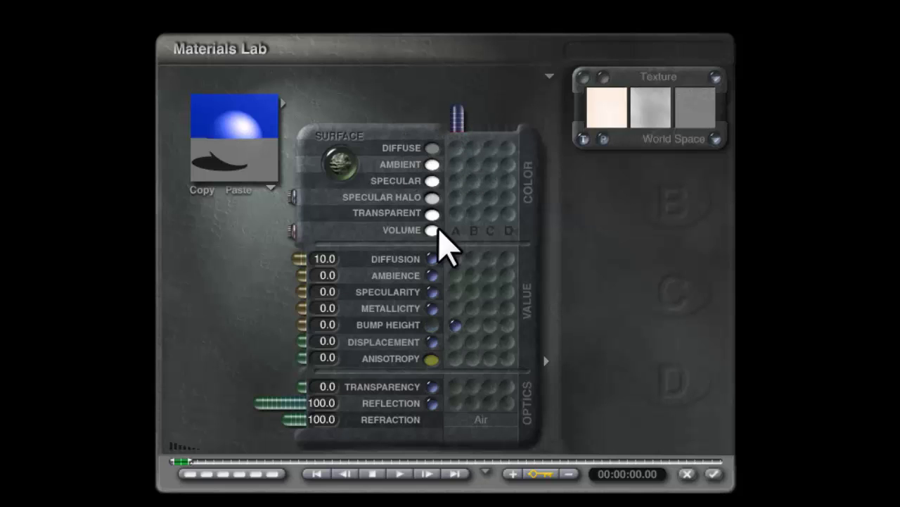
drag(296, 326, 322, 324)
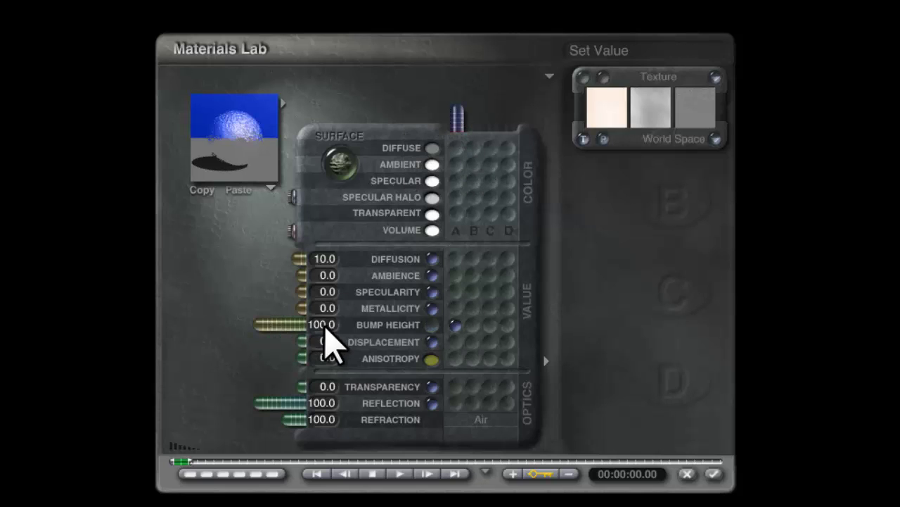
click(321, 324)
text(998)
key(Return)
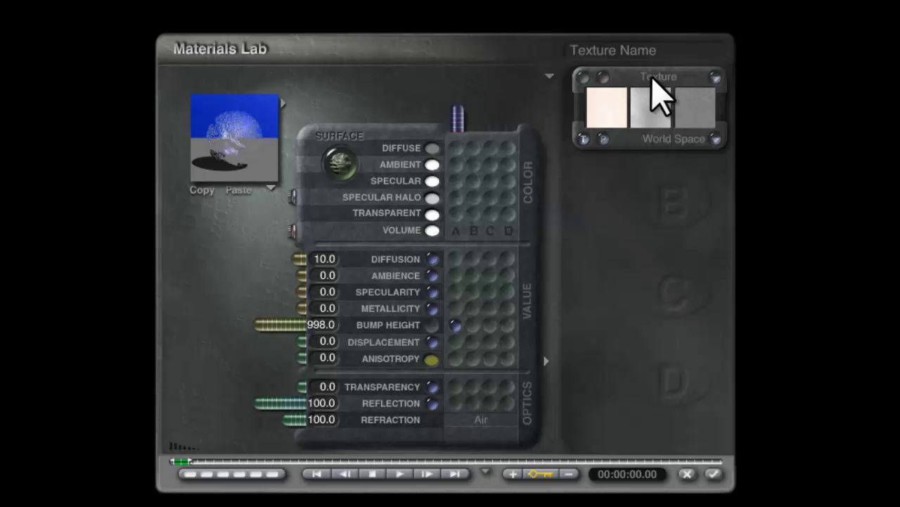
Step: Load the "basic distant origin" texture from the Basic category into texture A and set its mapping to Object Space
click(652, 78)
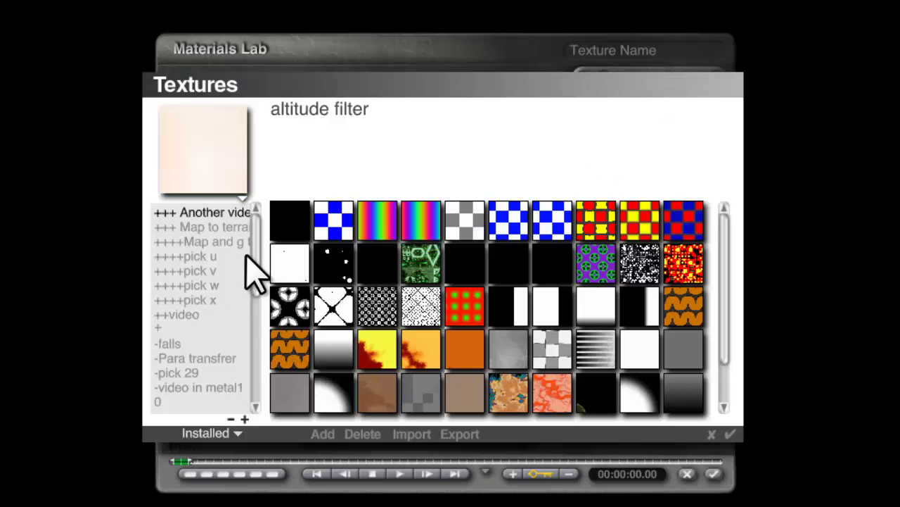
drag(255, 248, 257, 292)
click(168, 329)
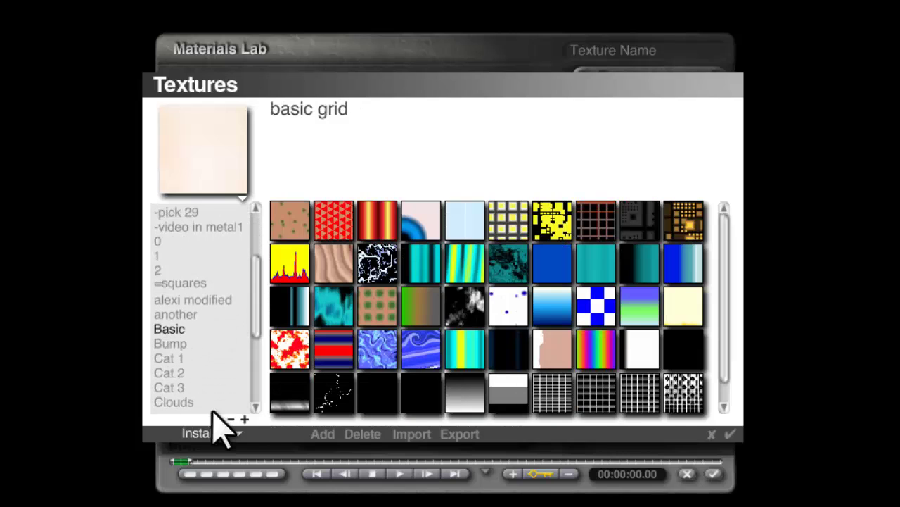
click(424, 227)
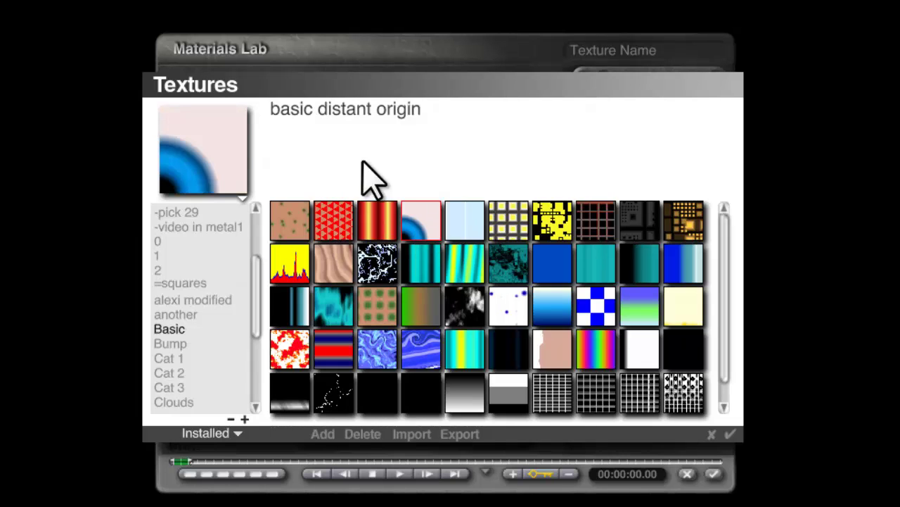
click(730, 434)
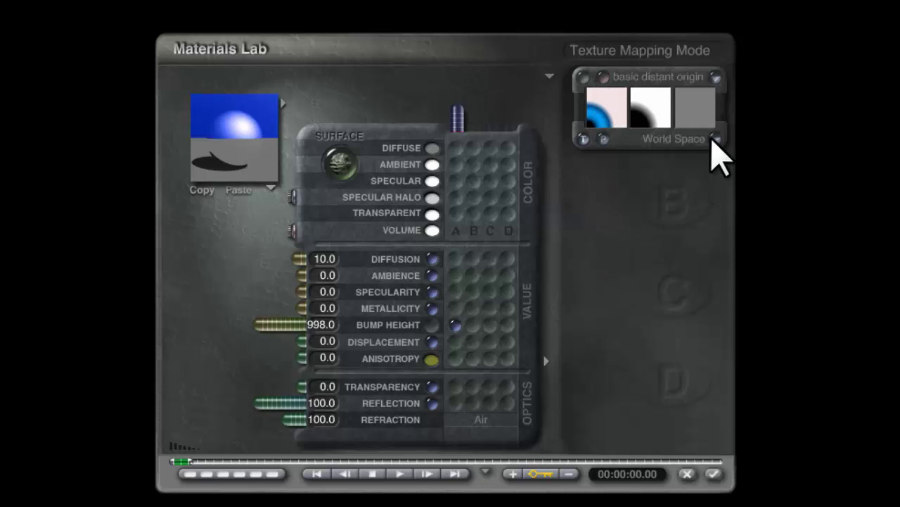
click(716, 139)
click(758, 147)
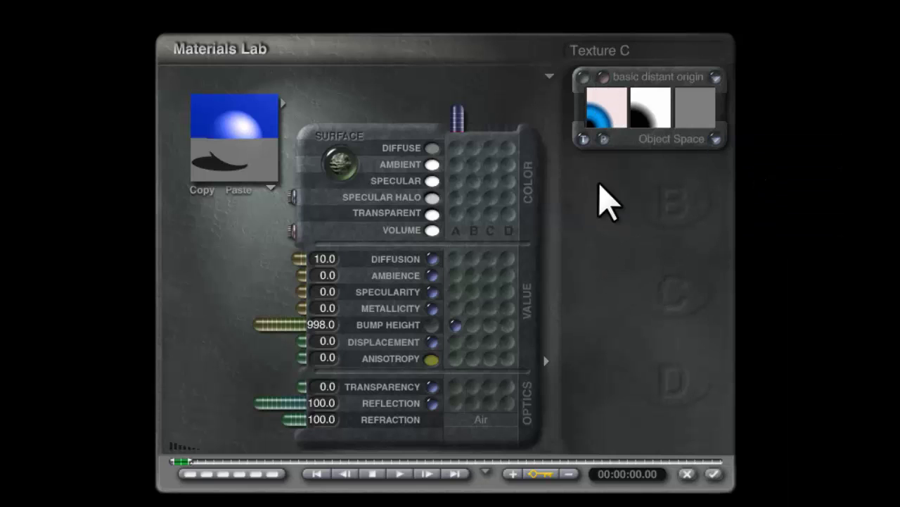
Step: Scale texture A uniformly to about 101.7% and set the material preview to Actual Selection
click(583, 76)
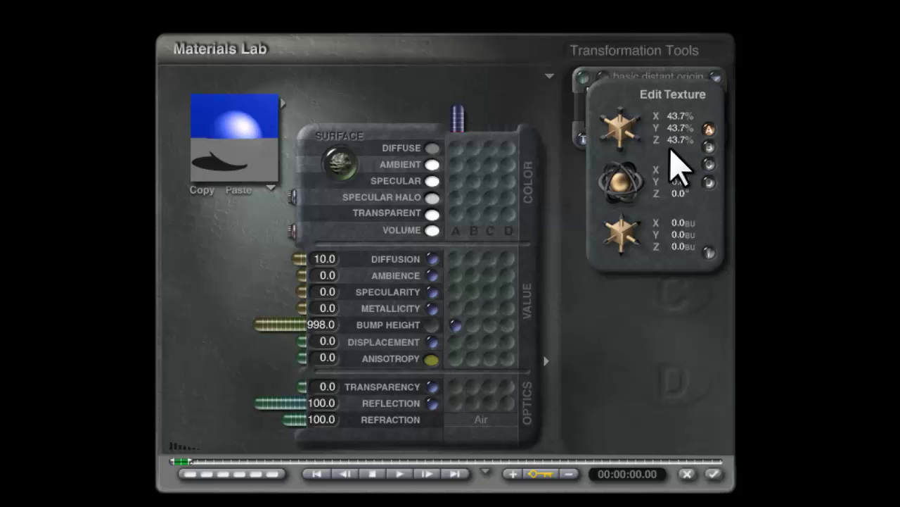
drag(629, 133, 609, 118)
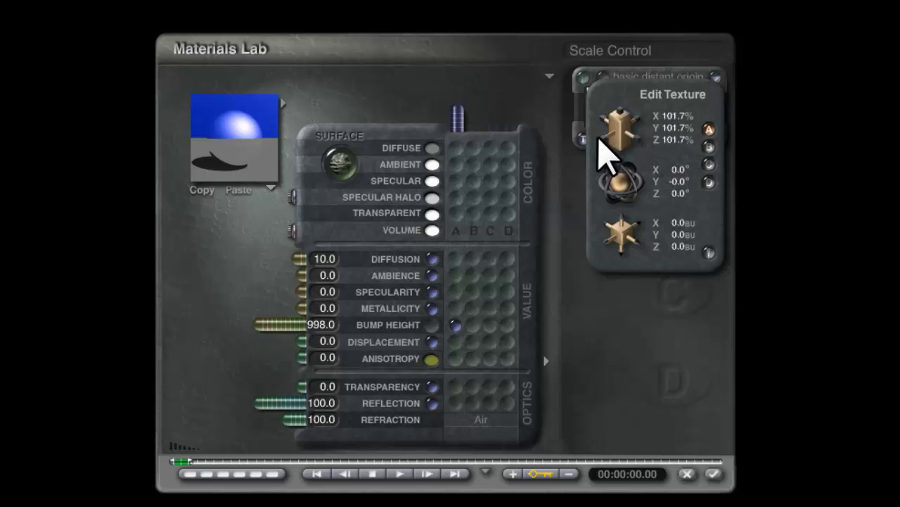
click(717, 255)
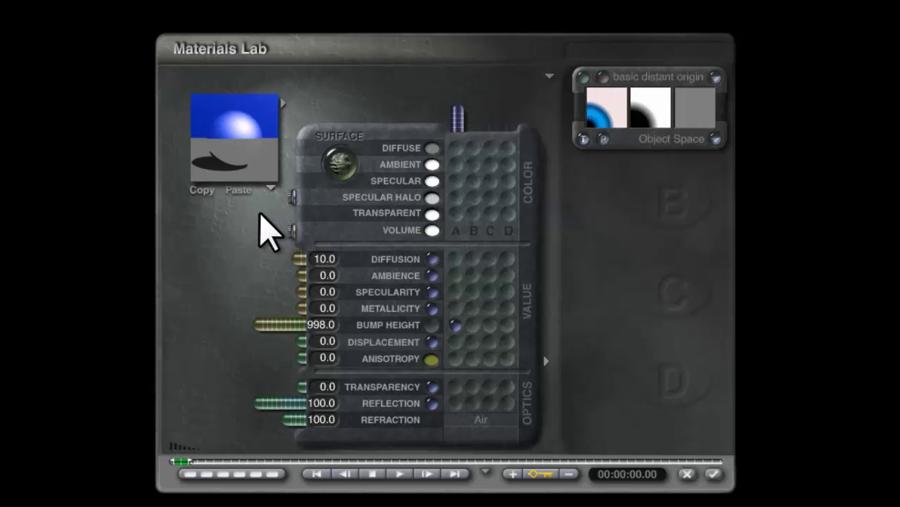
click(270, 187)
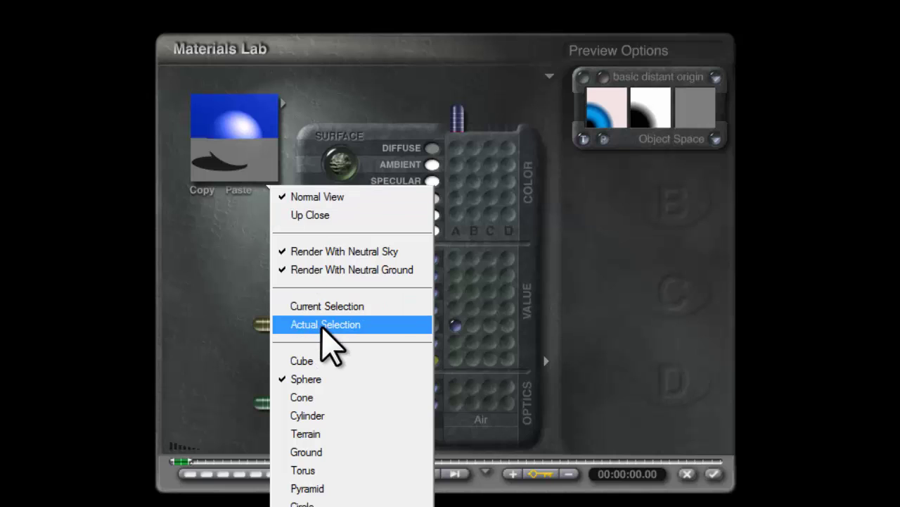
click(324, 323)
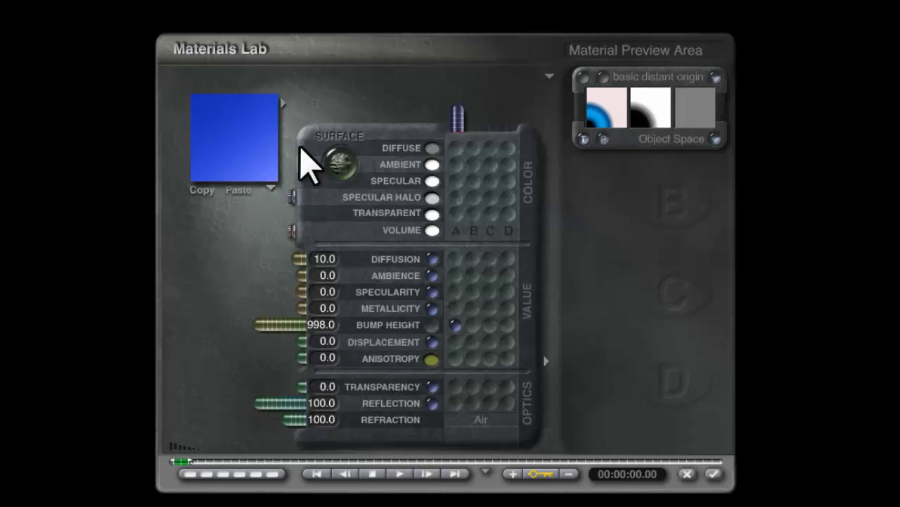
Step: Open texture A in the Deep Texture Editor and show component 1's filter, noise and phase settings
click(604, 79)
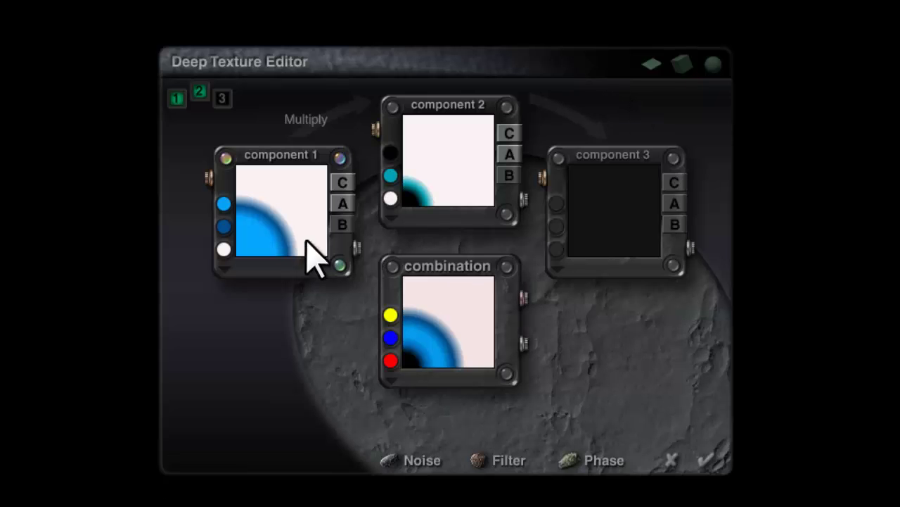
click(227, 157)
click(337, 158)
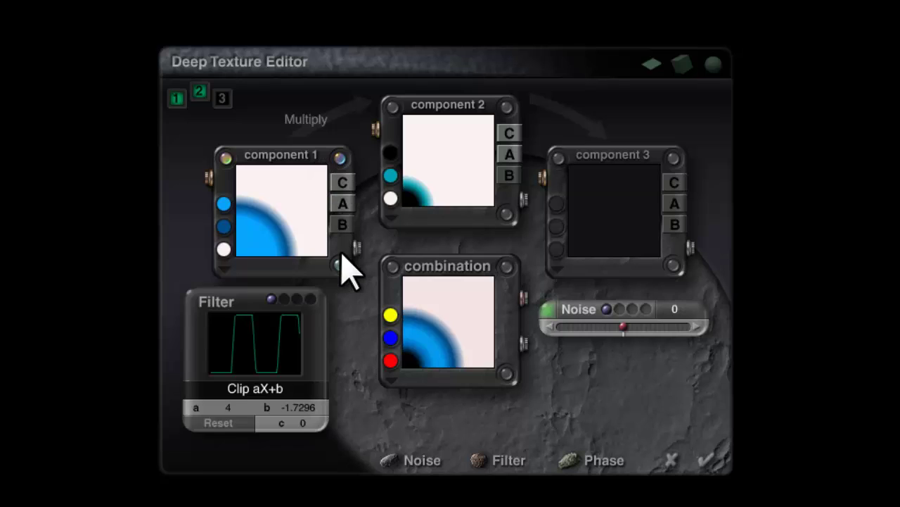
click(339, 262)
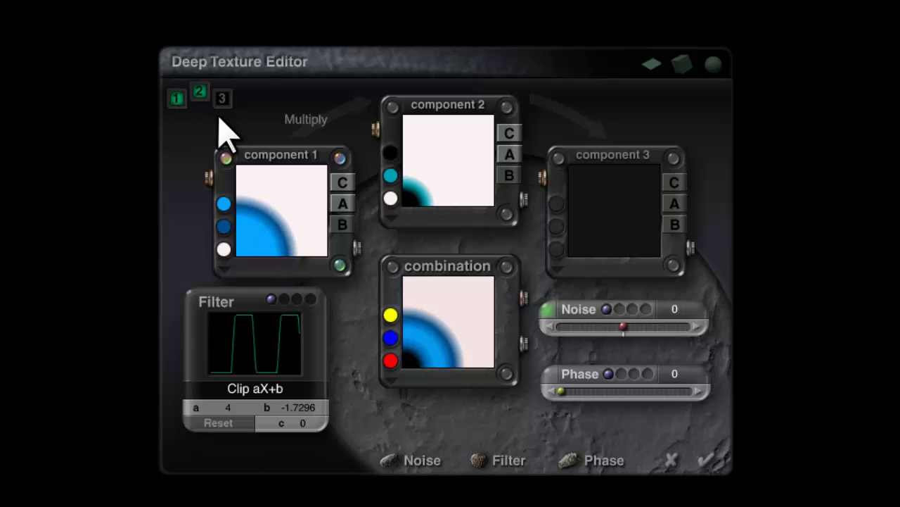
Step: Reduce the texture to component 1 only and make that component output just a bump map, without colour or alpha
click(177, 99)
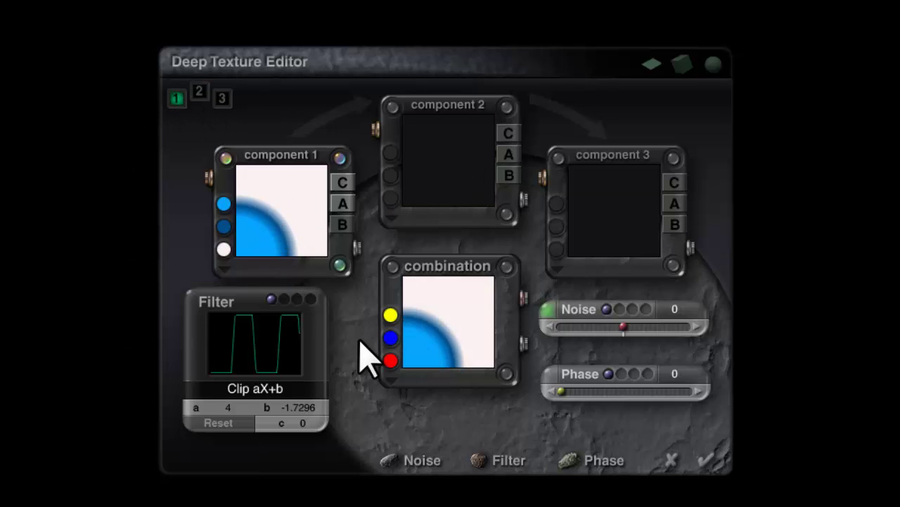
click(335, 227)
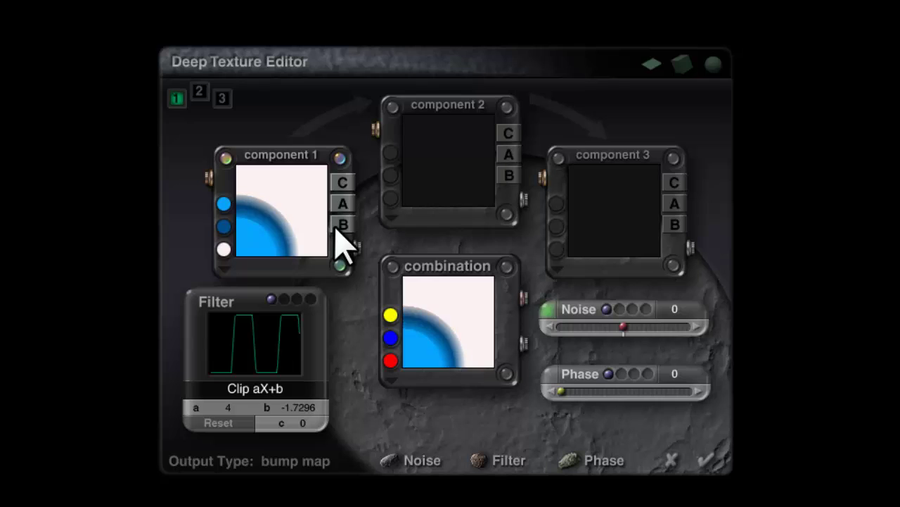
click(339, 204)
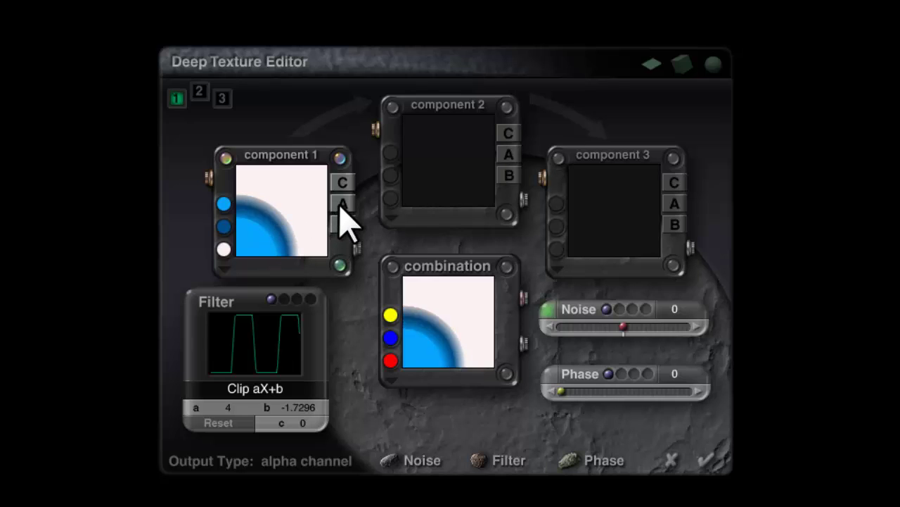
click(339, 180)
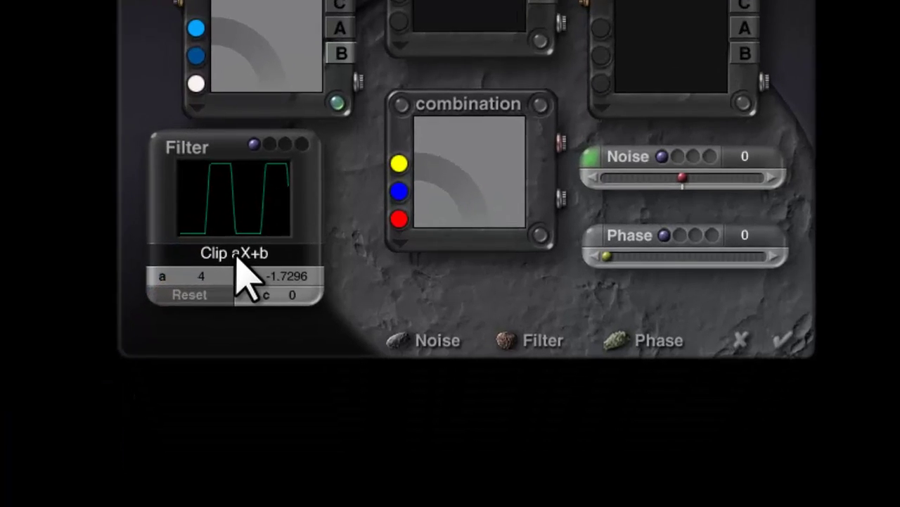
Step: Change component 1's filter to Smooth Clip aX+b and reset the filter parameters
click(237, 254)
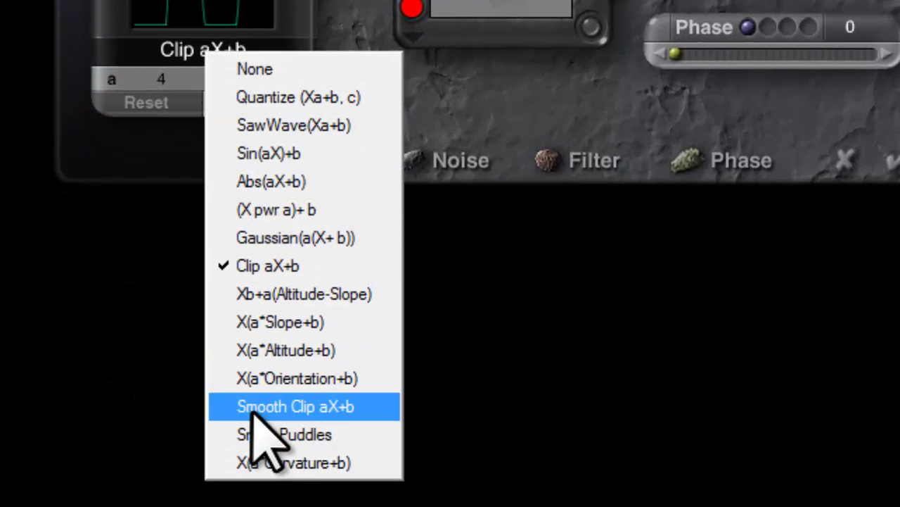
click(252, 408)
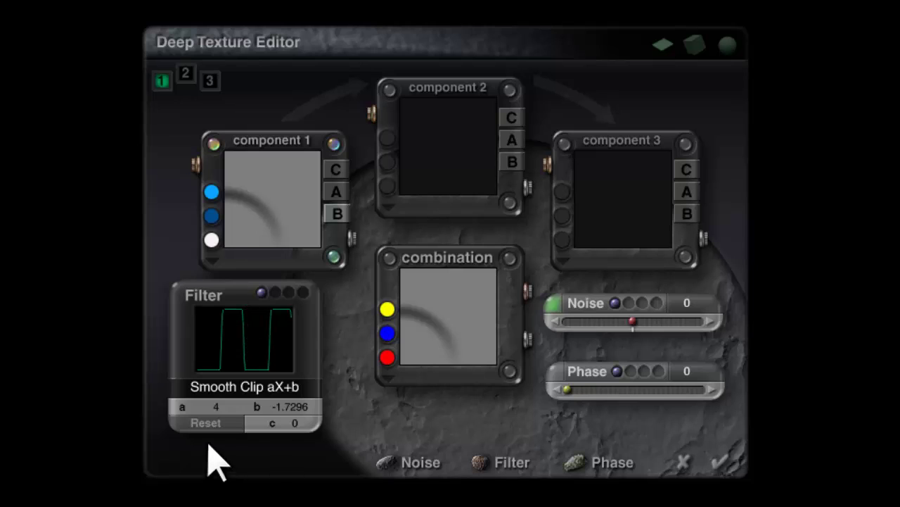
click(199, 423)
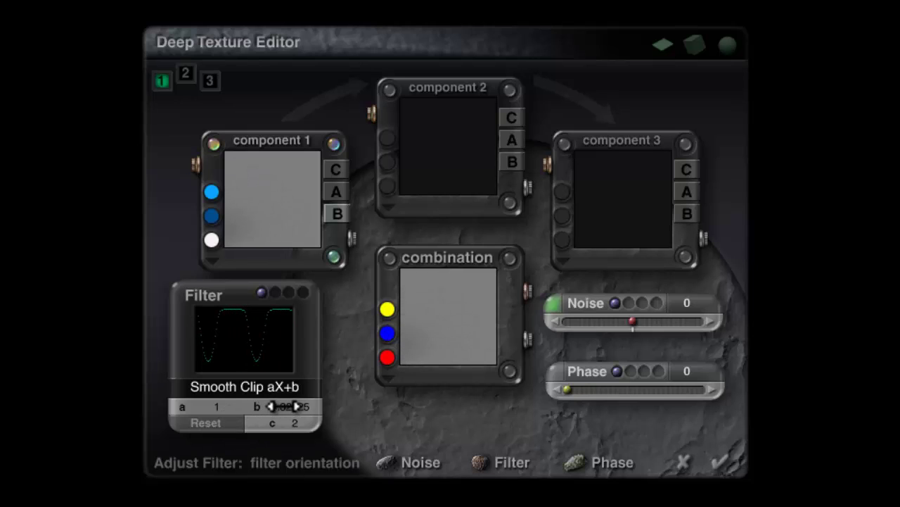
Step: Adjust the Smooth Clip filter of component 1 to a of about 2.51 and b of about -1.58
drag(284, 406, 285, 406)
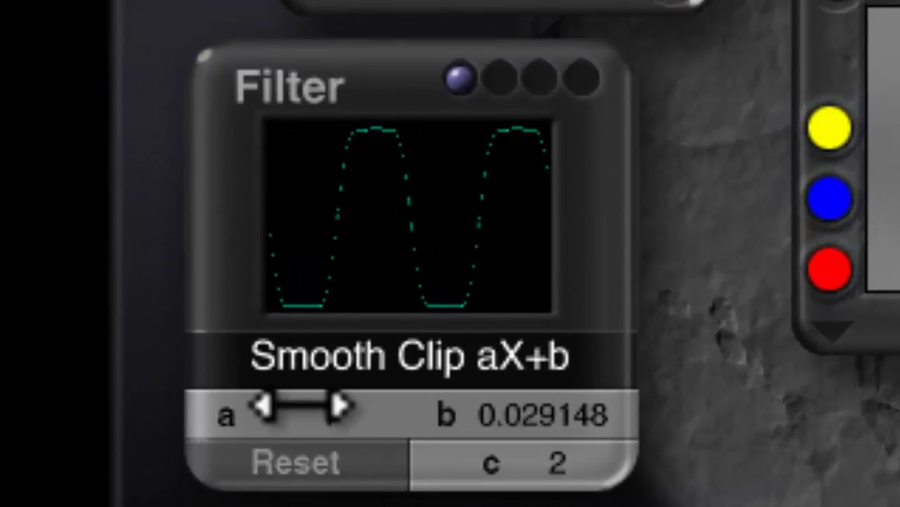
drag(292, 415, 321, 415)
drag(488, 416, 518, 408)
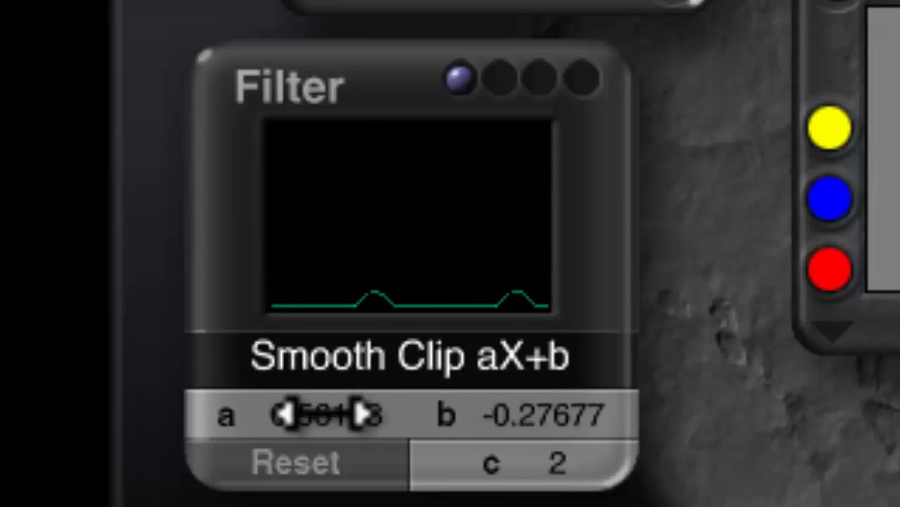
drag(321, 415, 251, 418)
drag(569, 418, 533, 434)
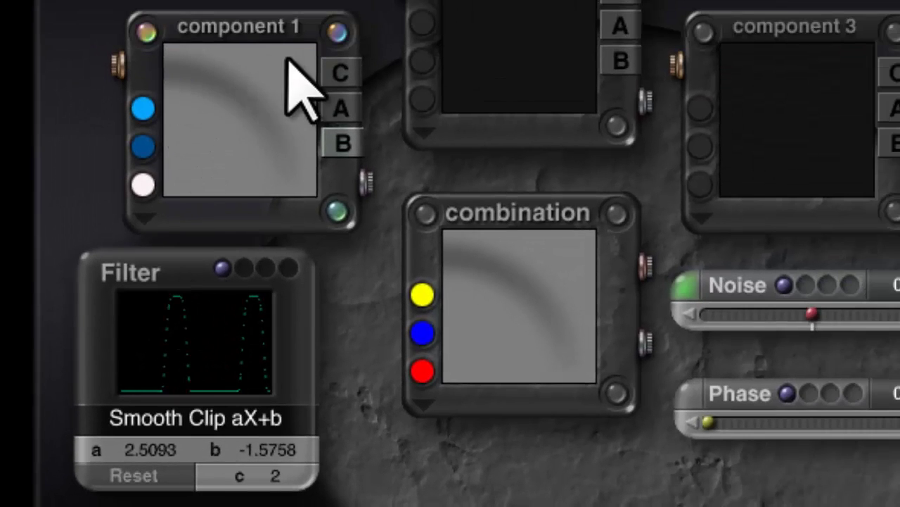
Step: Turn on component 1's colour output and switch its Distance Origin noise to 3D, keeping the texture changes
click(344, 75)
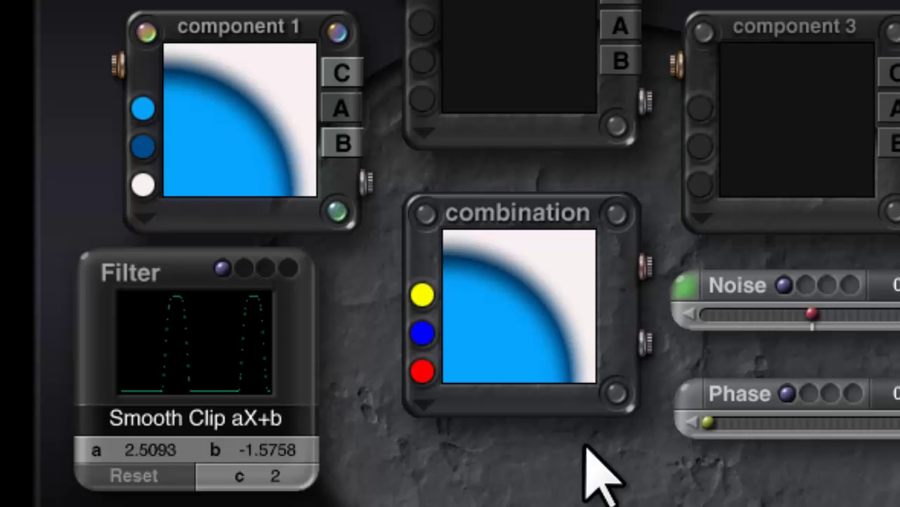
click(688, 287)
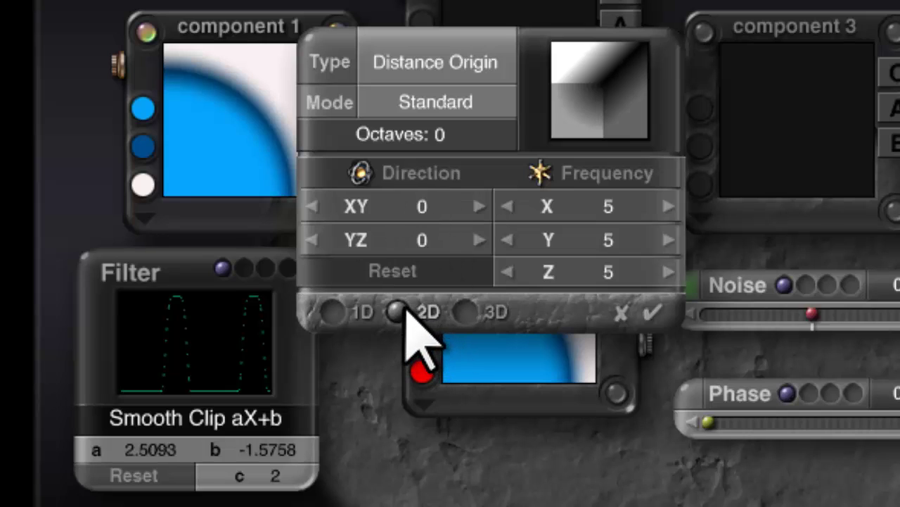
click(467, 313)
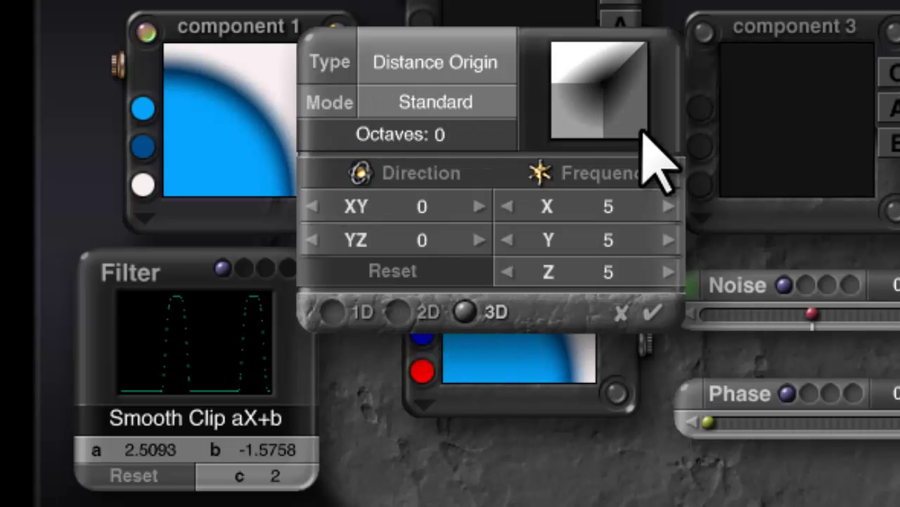
click(653, 313)
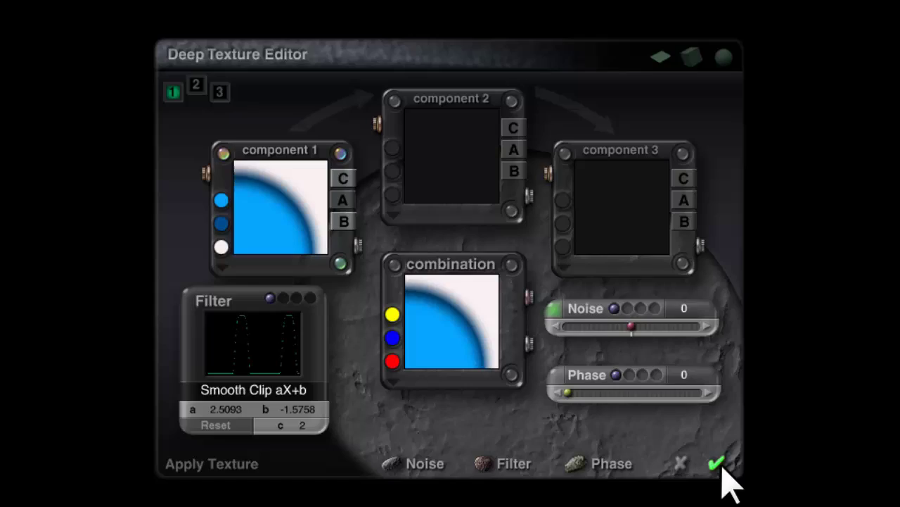
click(858, 502)
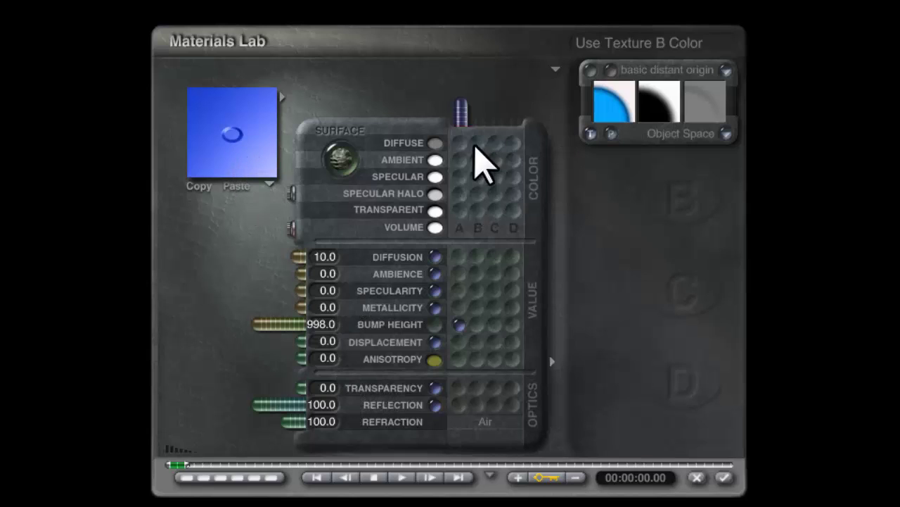
Step: Use texture A for the material's diffuse, specular and specular halo colours
click(459, 144)
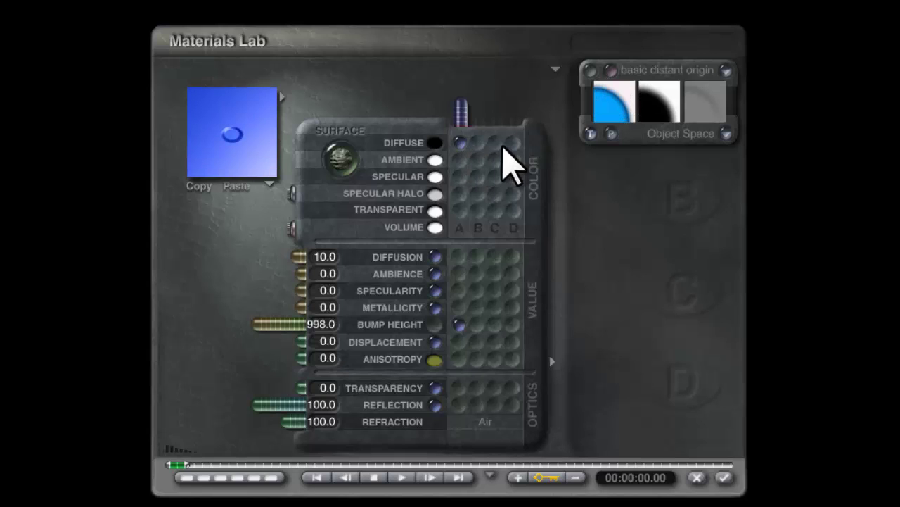
click(459, 194)
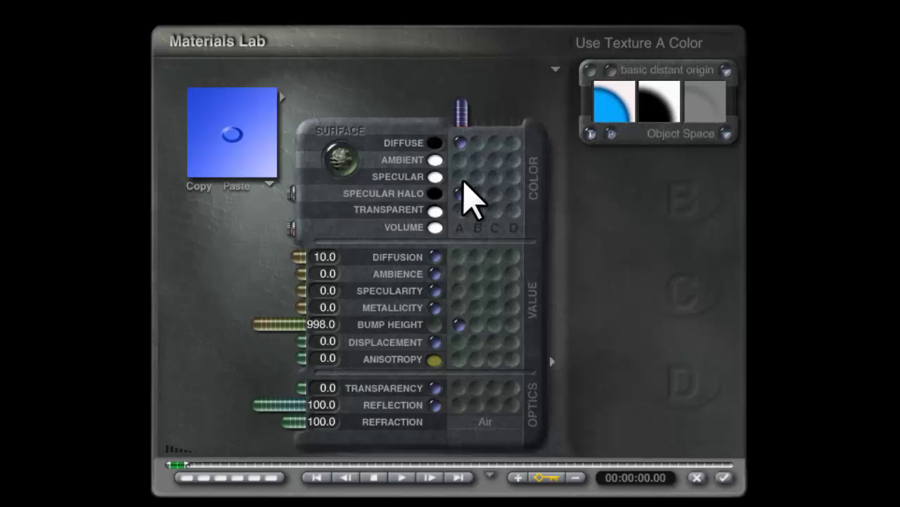
click(461, 177)
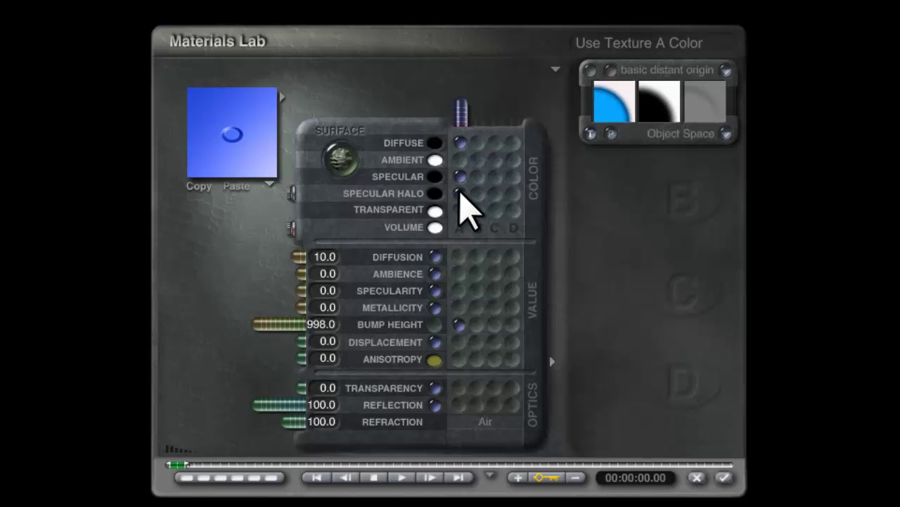
click(460, 191)
Step: Set specularity and anisotropy to 100 and drive the anisotropy with texture A
drag(362, 293, 183, 300)
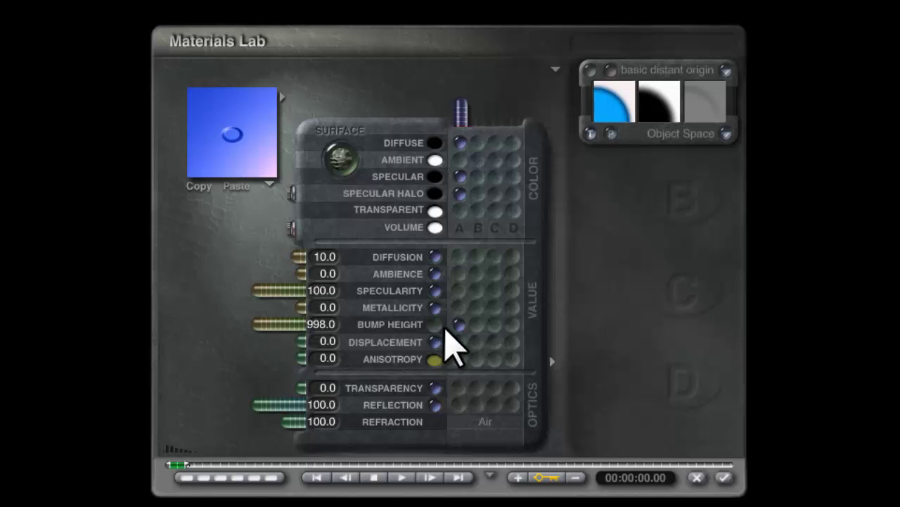
drag(391, 358, 212, 367)
click(459, 359)
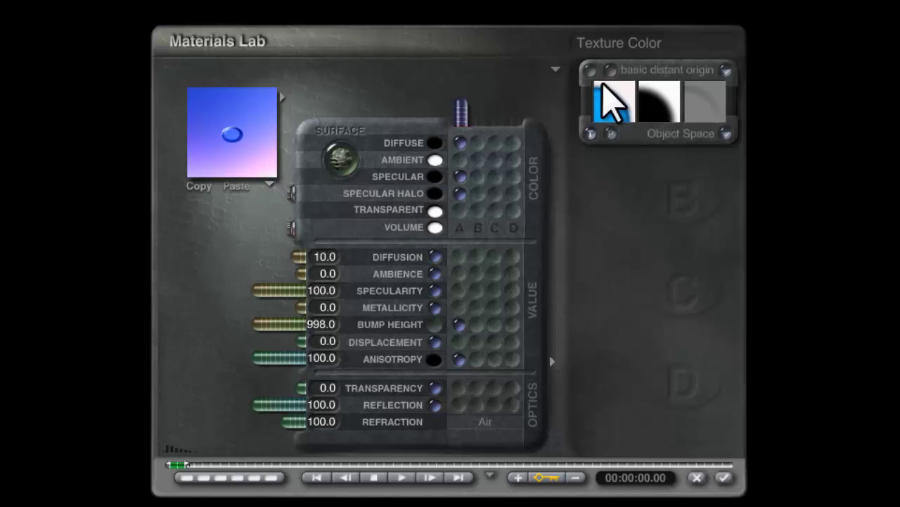
Step: Reopen texture A in the Deep Texture Editor and raise the red value of component 1's near-white colour to 254
click(610, 70)
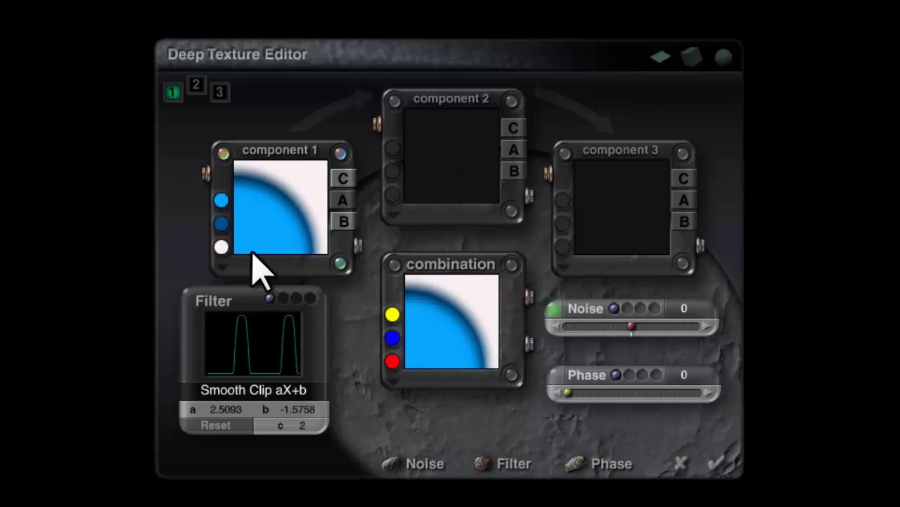
click(220, 247)
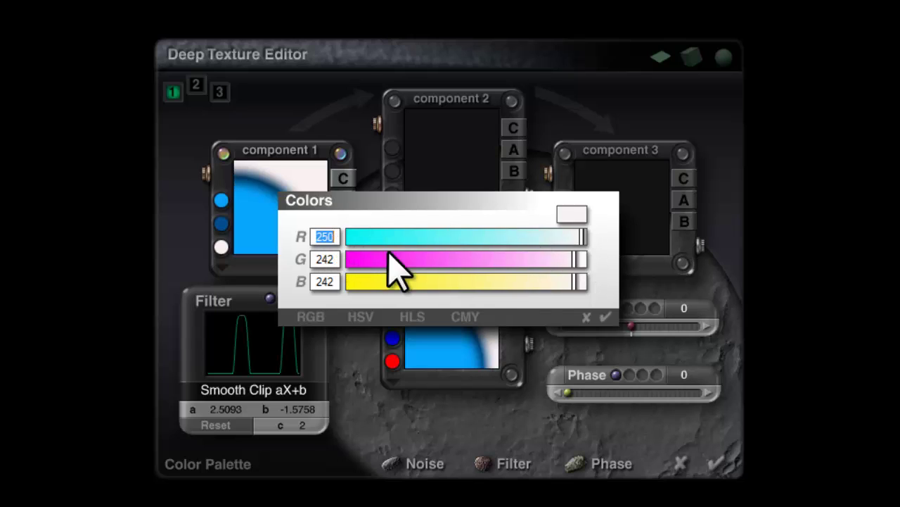
drag(588, 240, 599, 256)
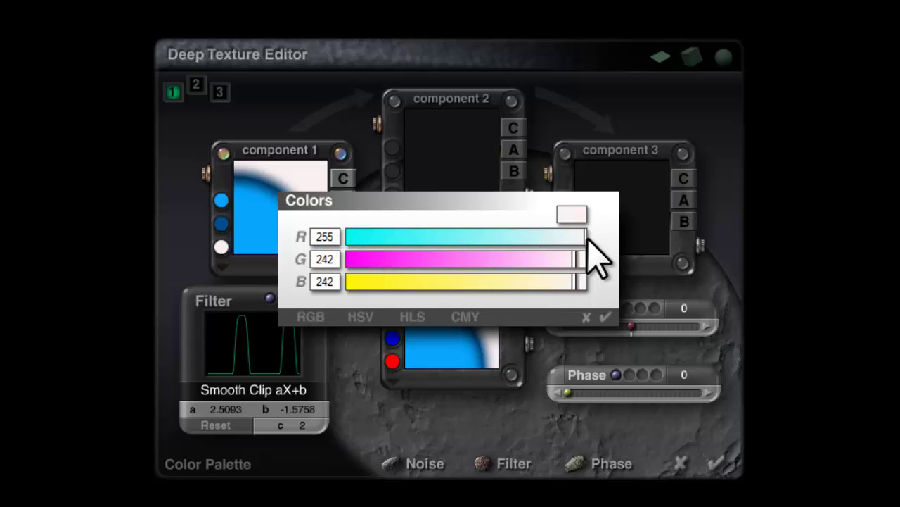
click(327, 239)
key(BackSpace)
text(4)
click(604, 316)
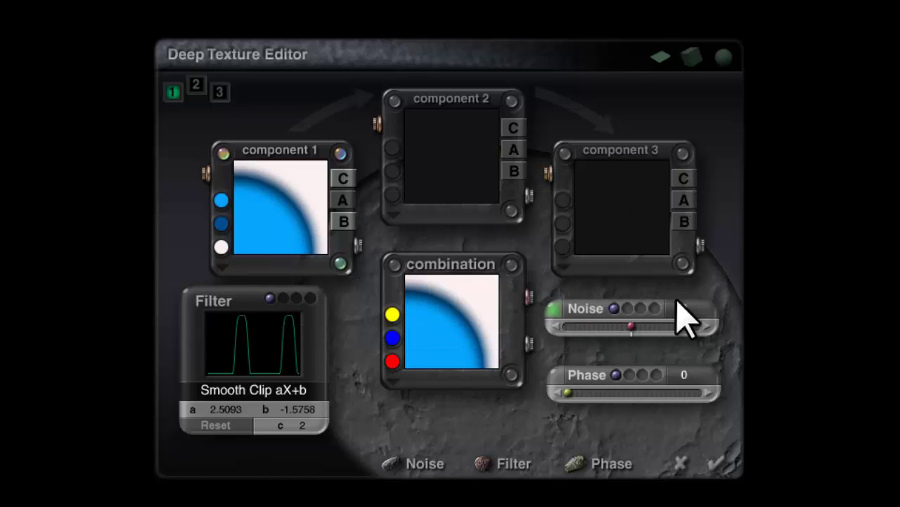
click(713, 472)
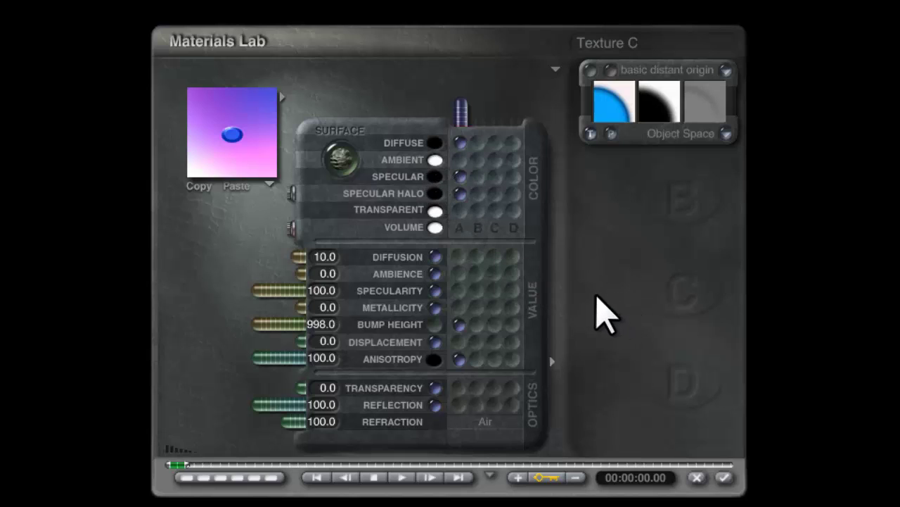
Step: Turn the material preview and set the specularity to 40
mouse_move(213, 159)
mouse_down()
mouse_move(240, 150)
mouse_move(228, 149)
mouse_up()
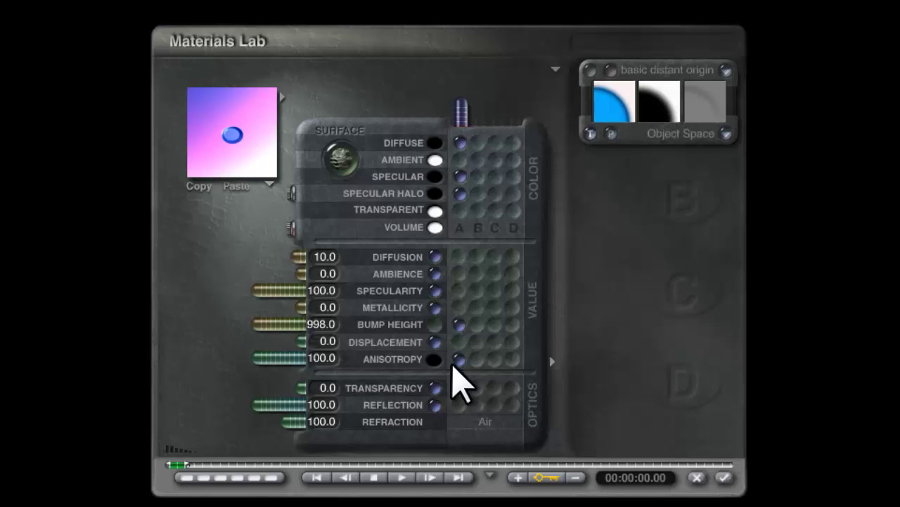
click(324, 290)
text(40)
key(Return)
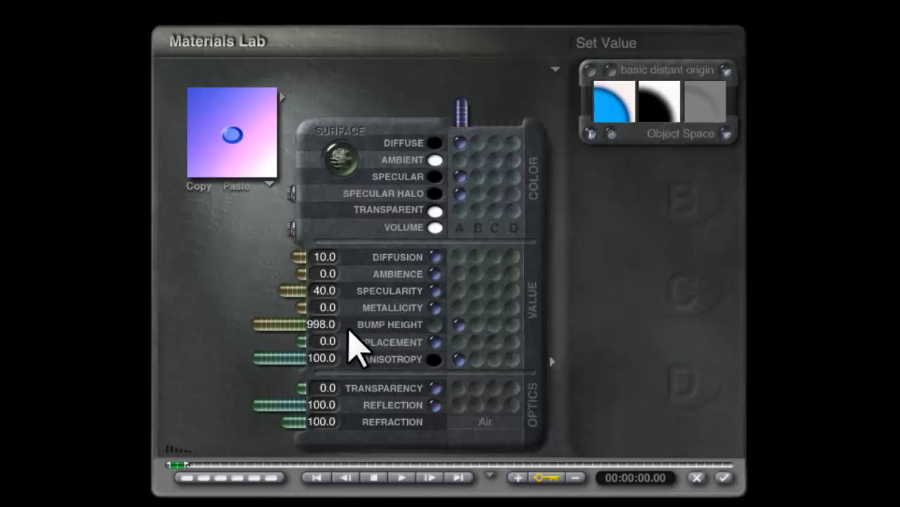
Step: Try the material with a bump height of 100 and restore the bump height to 998
drag(287, 326, 109, 326)
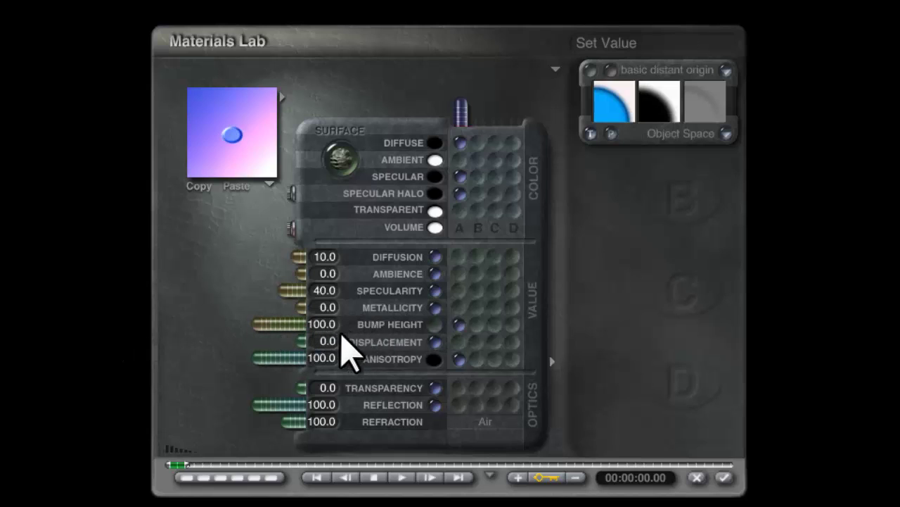
click(322, 328)
text(998)
key(Return)
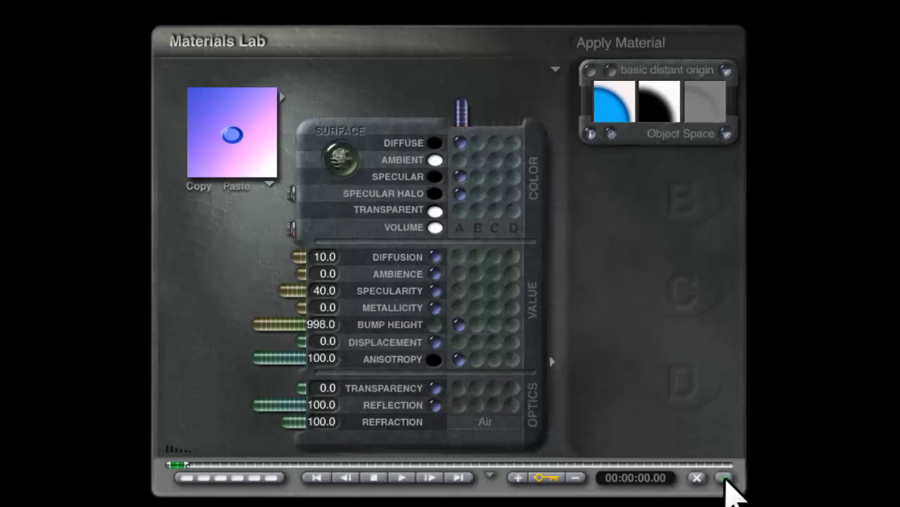
Step: Apply the material to the plane and render the scene
click(724, 479)
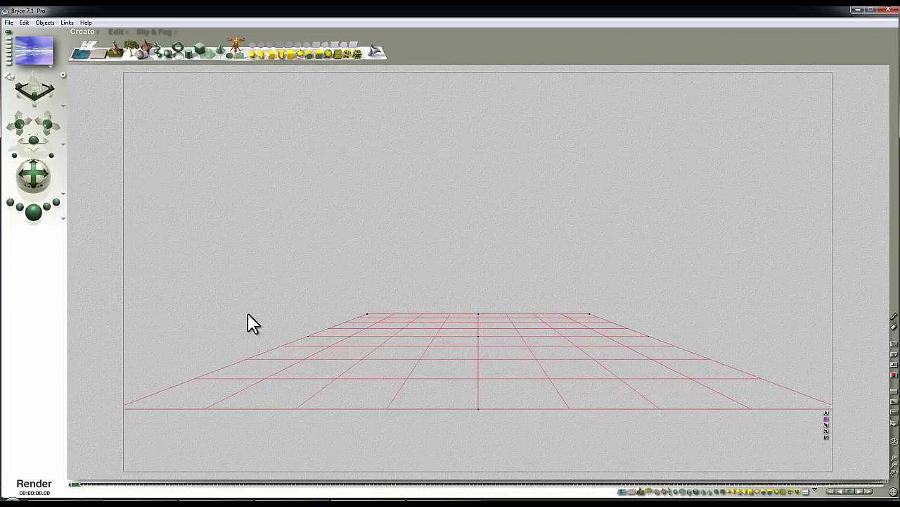
key(ctrl+r)
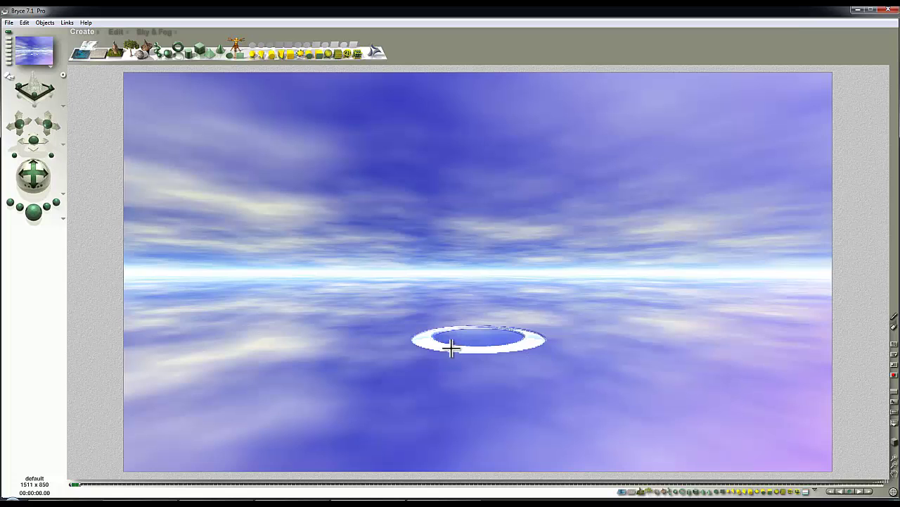
Step: Duplicate the plane and raise the copy straight above the original, working in the side view
key(3)
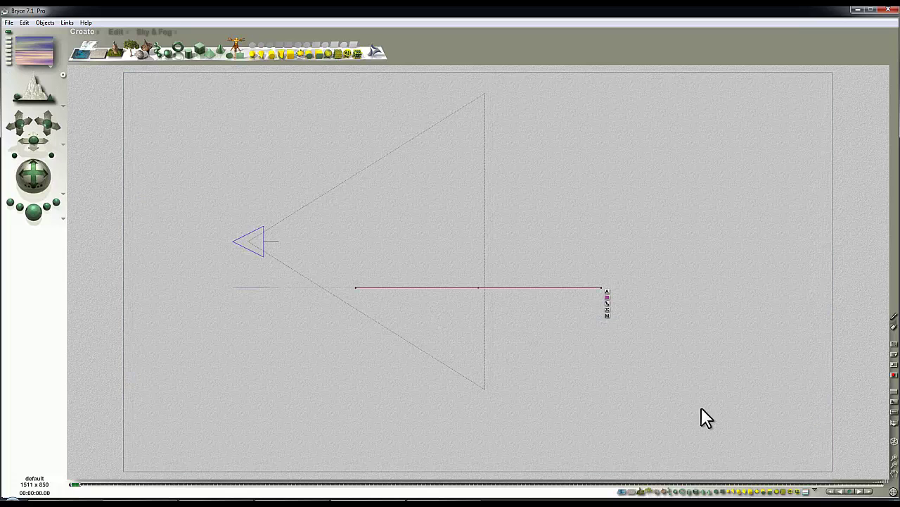
click(895, 467)
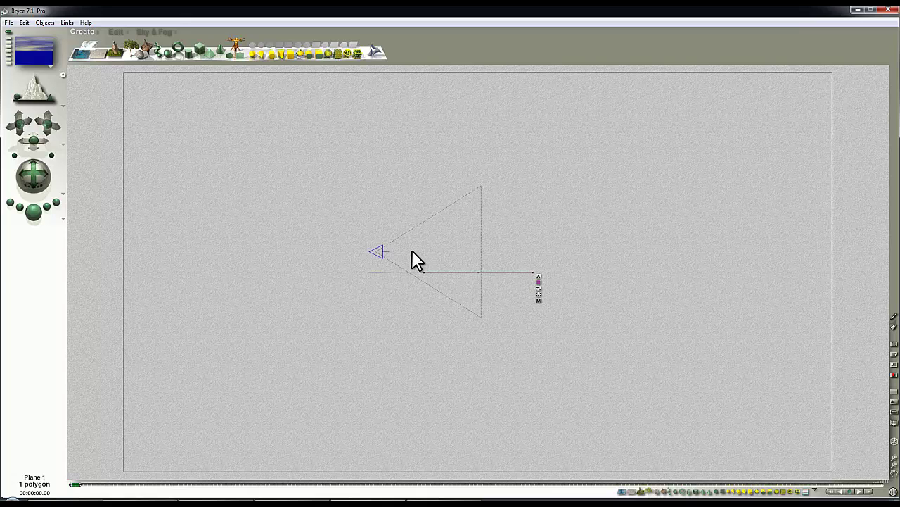
click(118, 32)
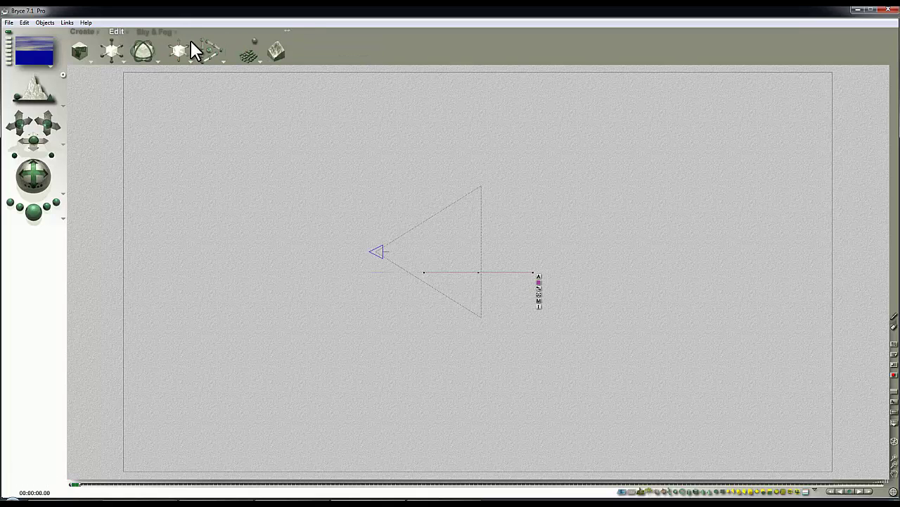
drag(181, 40, 186, 40)
Step: Render the two facing planes from the camera view to examine the reflections
key(1)
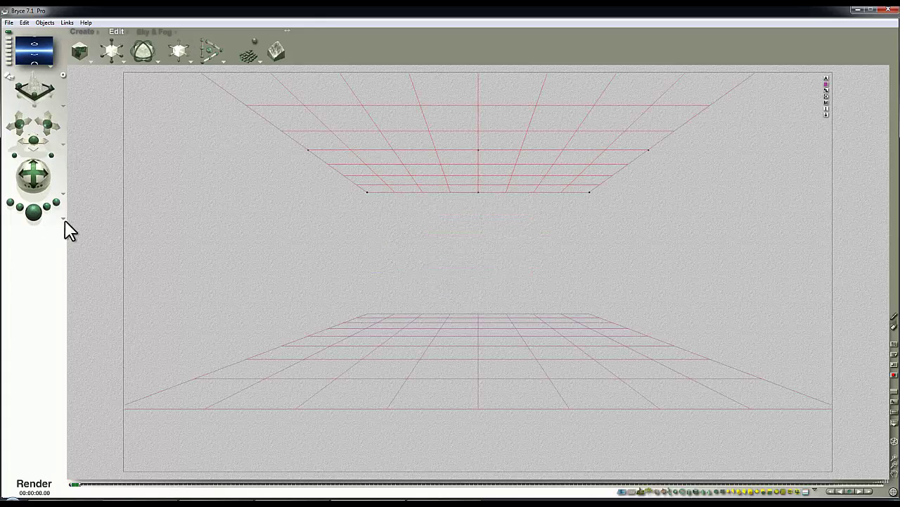
key(ctrl+r)
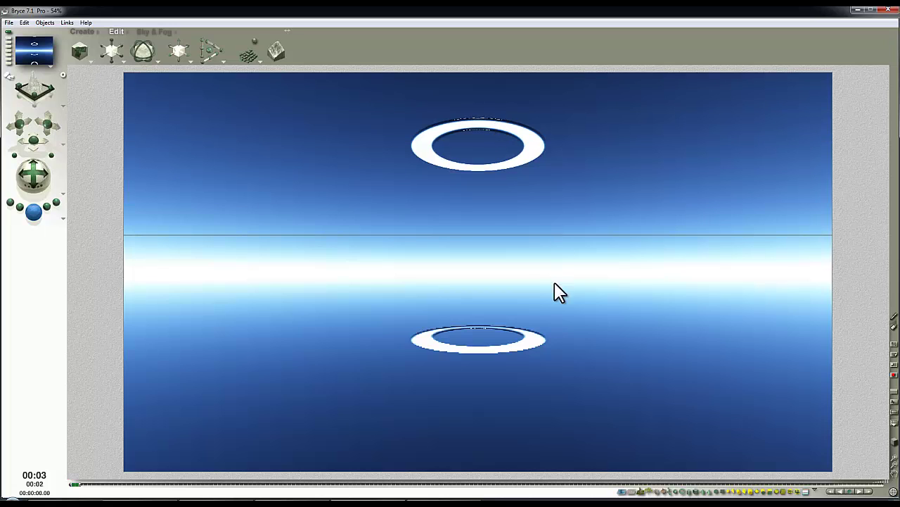
click(523, 136)
Step: Select the upper and lower planes in the side view and group them
key(3)
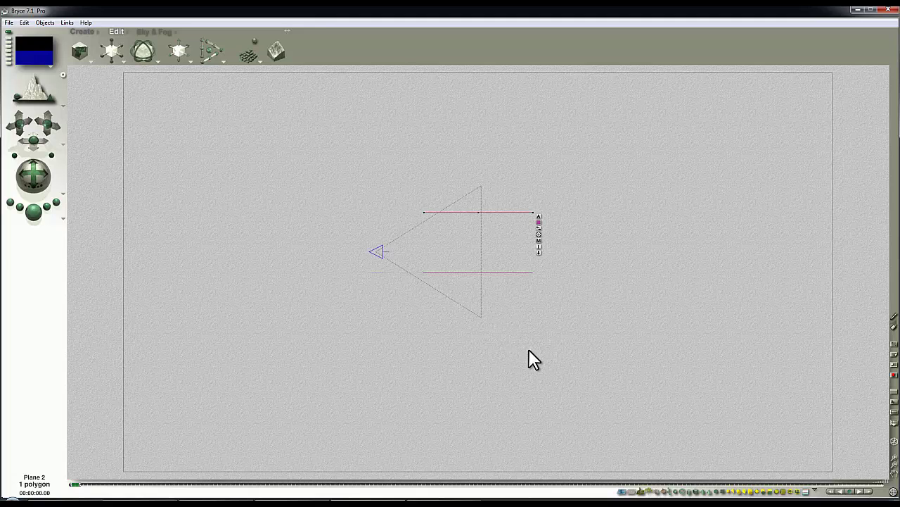
drag(426, 167, 427, 169)
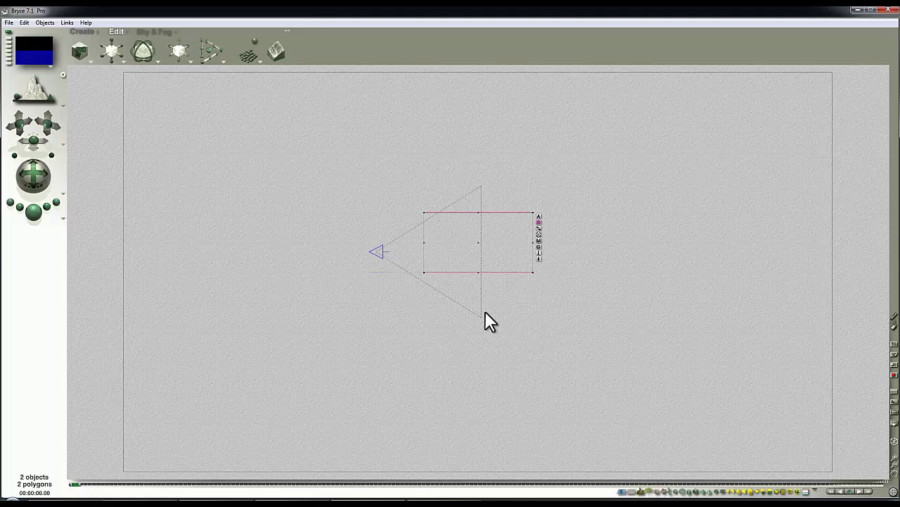
click(538, 246)
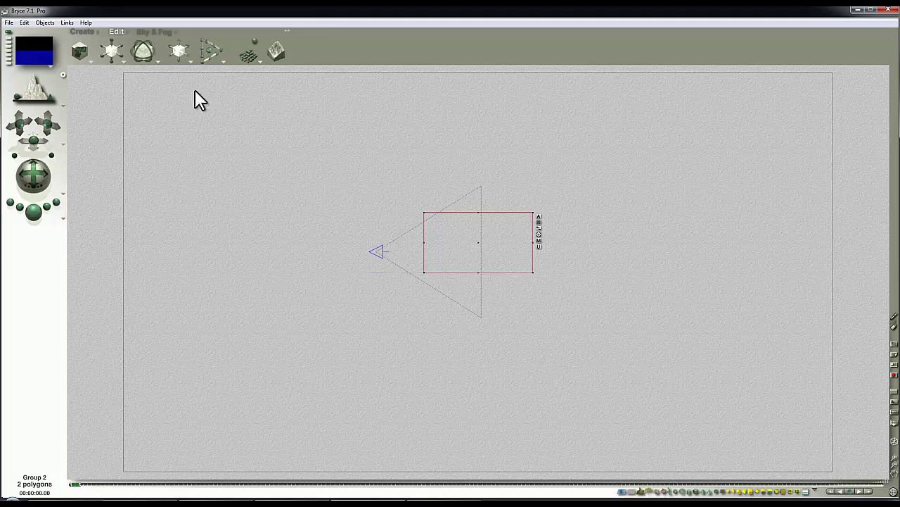
Step: Duplicate the plane group twice, rotating the copies a quarter turn to form the end walls and side walls of a box
shift+drag(147, 42, 154, 42)
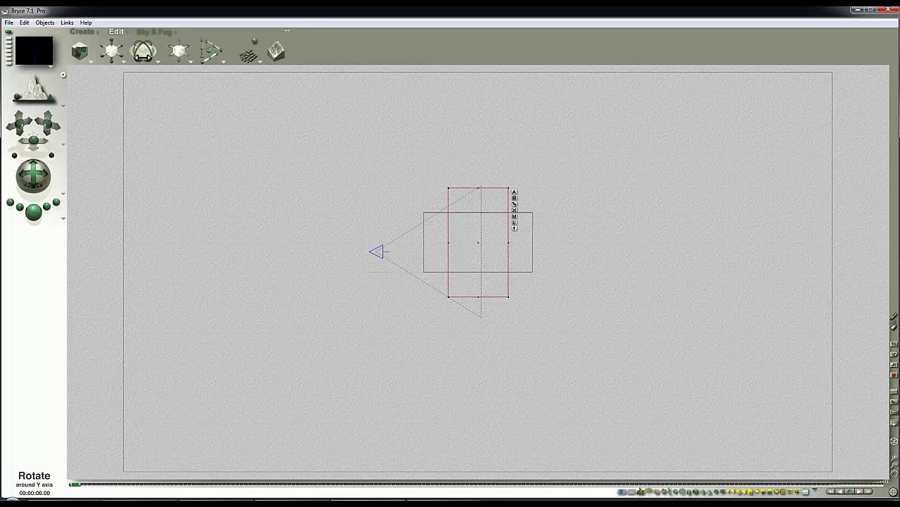
shift+drag(142, 57, 144, 57)
key(1)
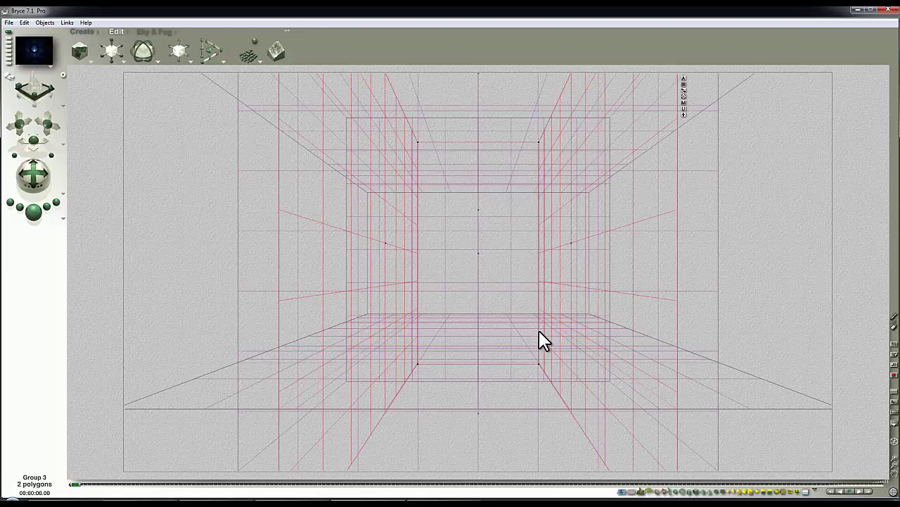
Step: Place the camera at the world centre by setting its origin to X 0, Y 0, Z 0
key(3)
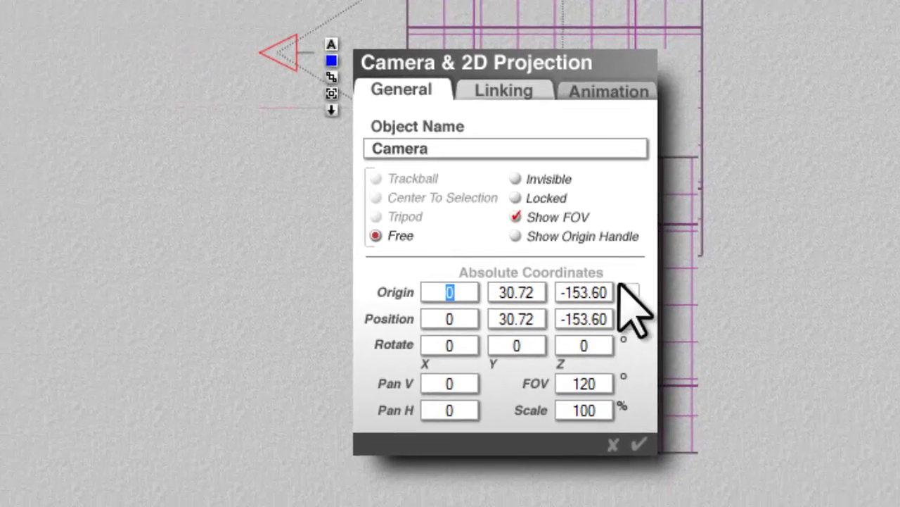
click(492, 359)
text(0)
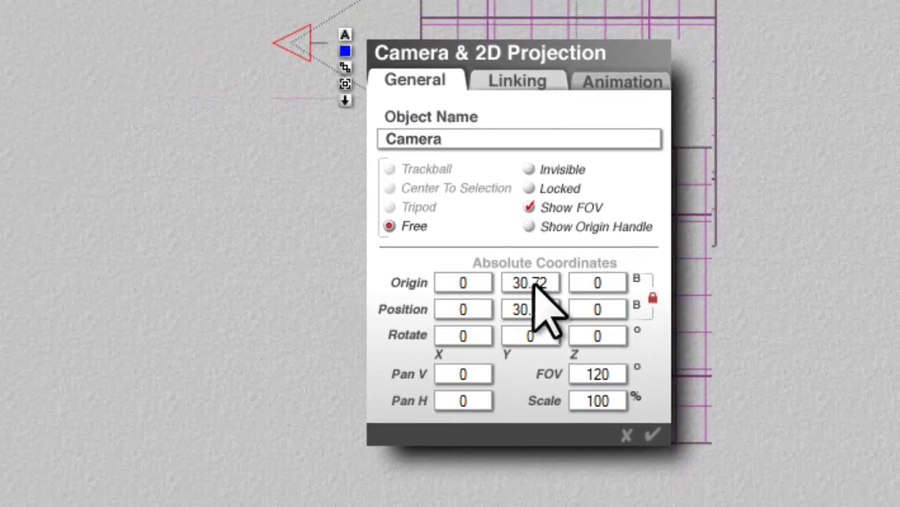
click(532, 282)
text(0)
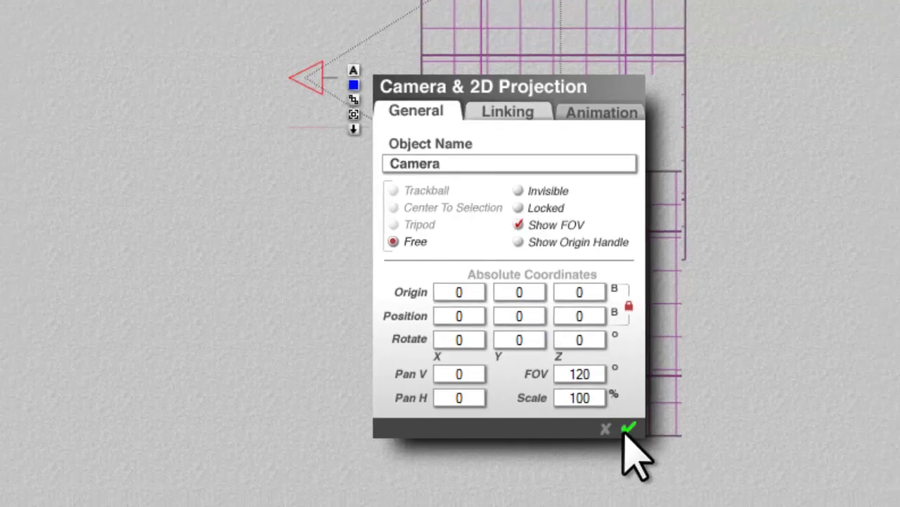
click(651, 435)
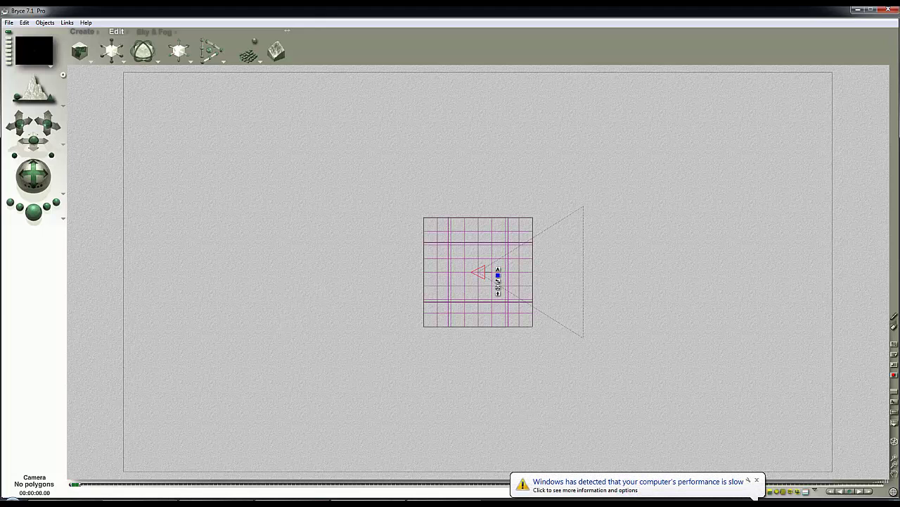
Step: Switch to the browser to view the Bryce 7.1 Pro Lenses and Filters product page and return to Bryce
click(304, 492)
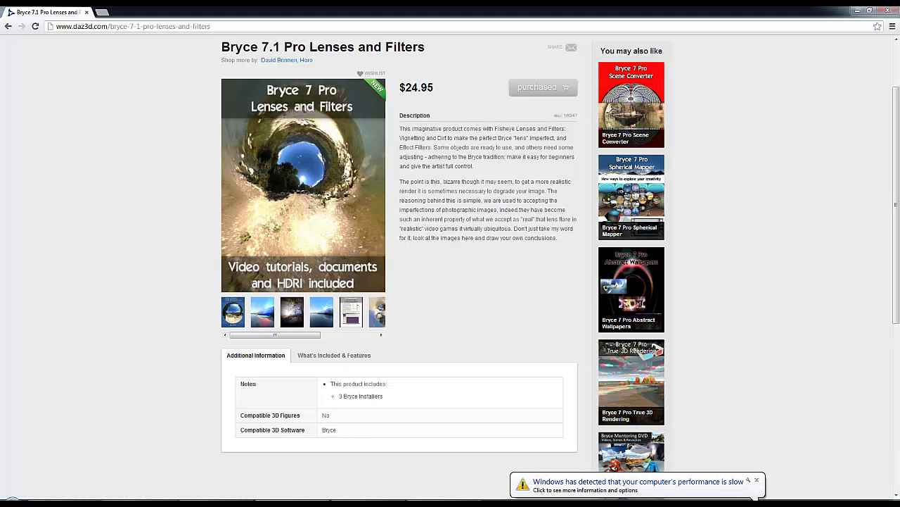
key(alt+Tab)
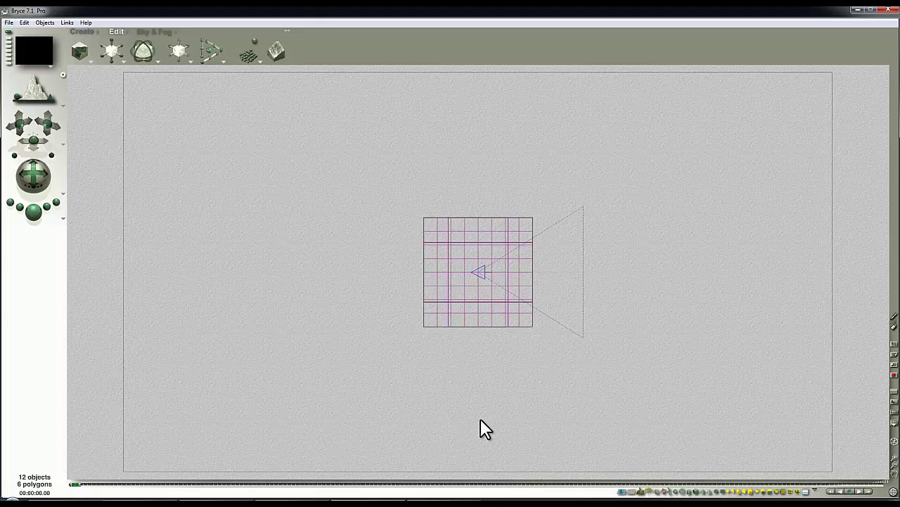
Step: Select all the box planes and render the mirrored interior from the camera view
key(1)
ctrl+click(562, 342)
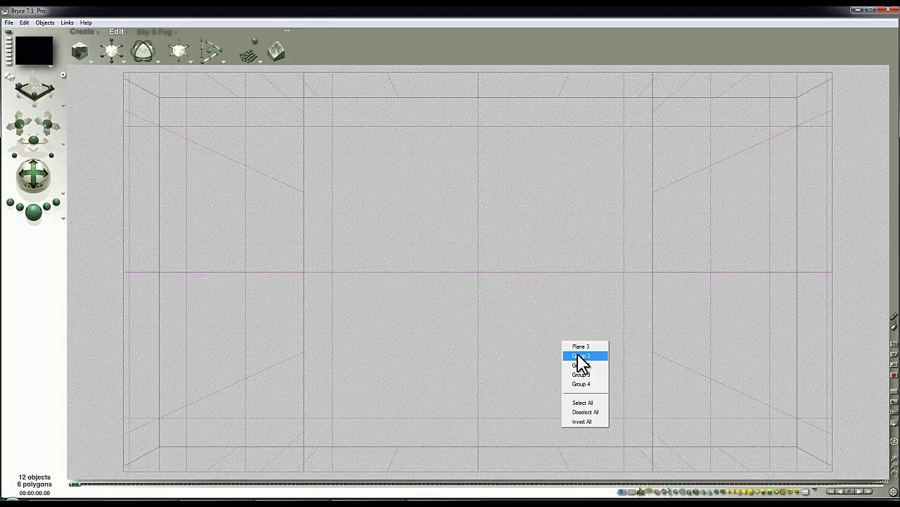
click(580, 356)
key(2)
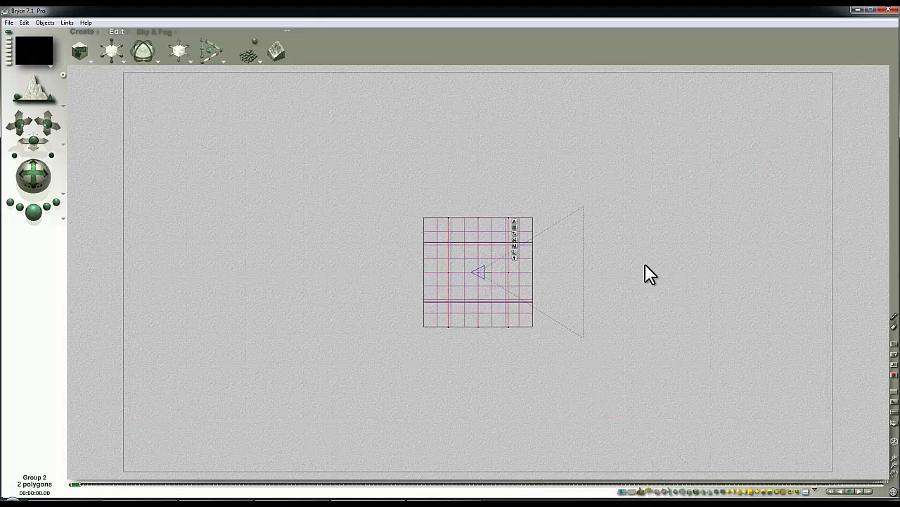
right_click(529, 315)
click(536, 319)
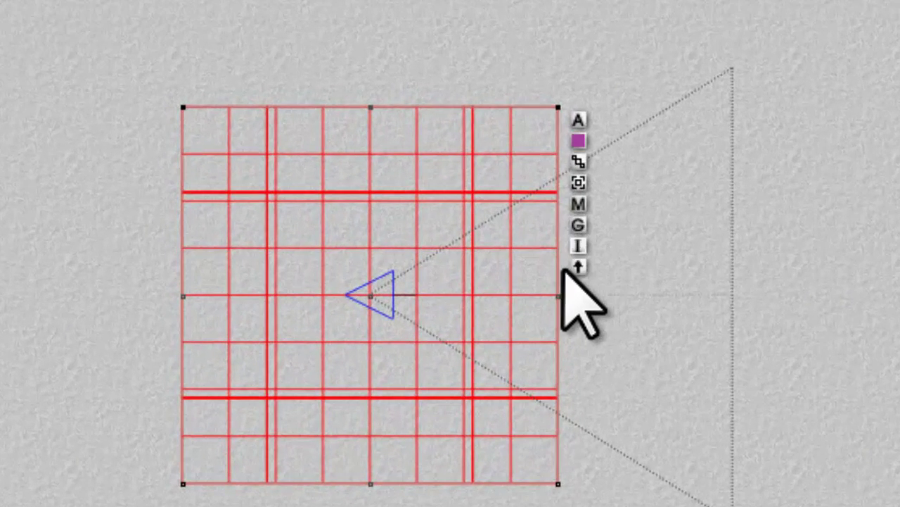
key(1)
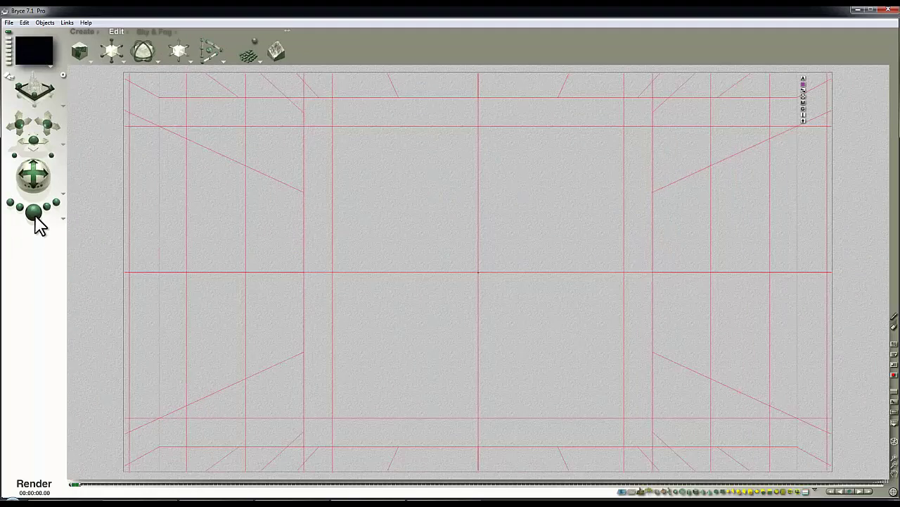
click(33, 214)
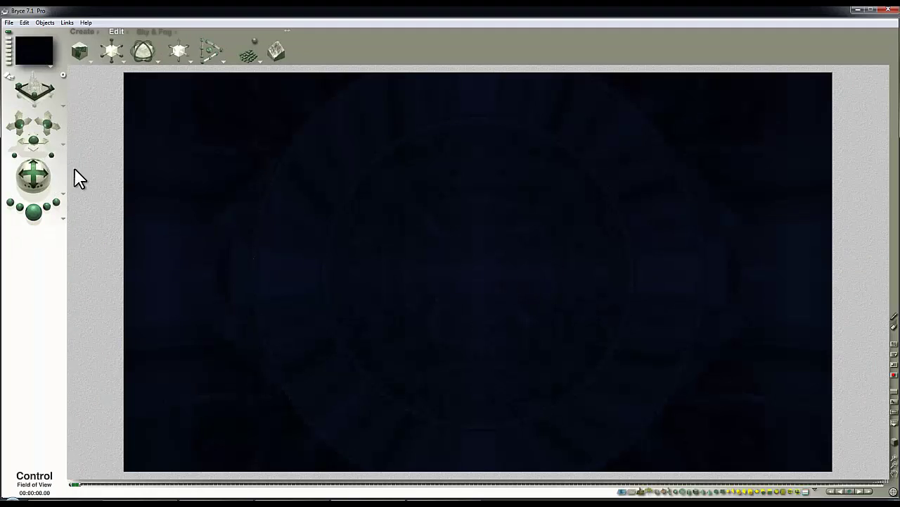
Step: Scale the selected planes down uniformly in the side view until their edges meet as a closed box
key(2)
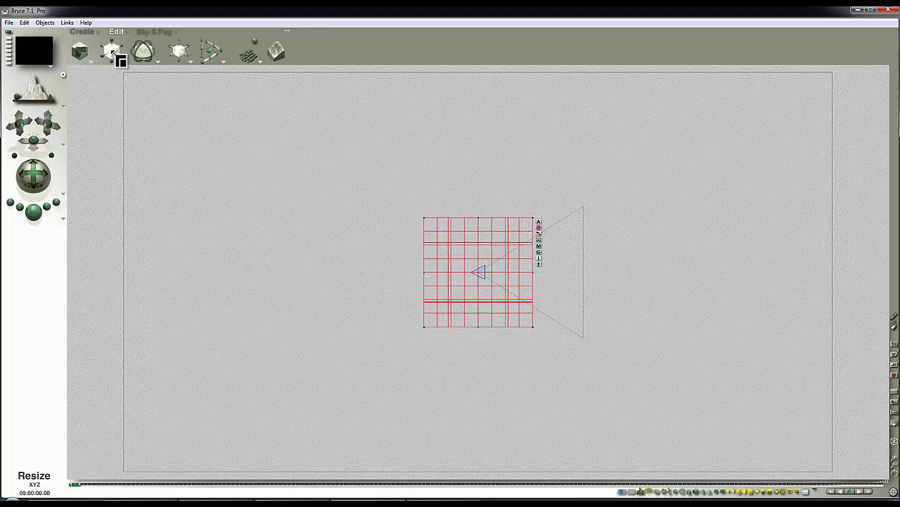
mouse_move(112, 50)
mouse_down()
mouse_move(141, 50)
mouse_move(85, 50)
mouse_move(167, 50)
mouse_move(104, 50)
mouse_up()
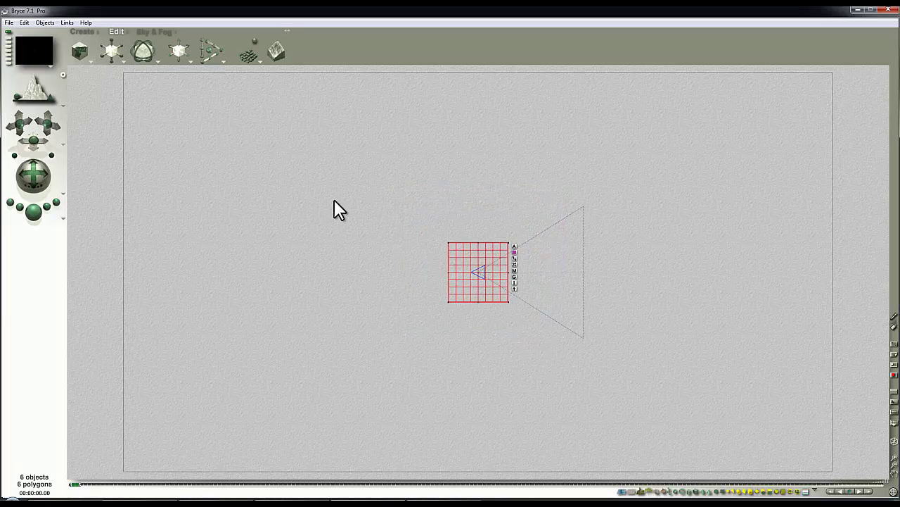
Step: Set the sky's haze intensity to 100 and render the inside of the box
click(154, 31)
drag(156, 47, 180, 48)
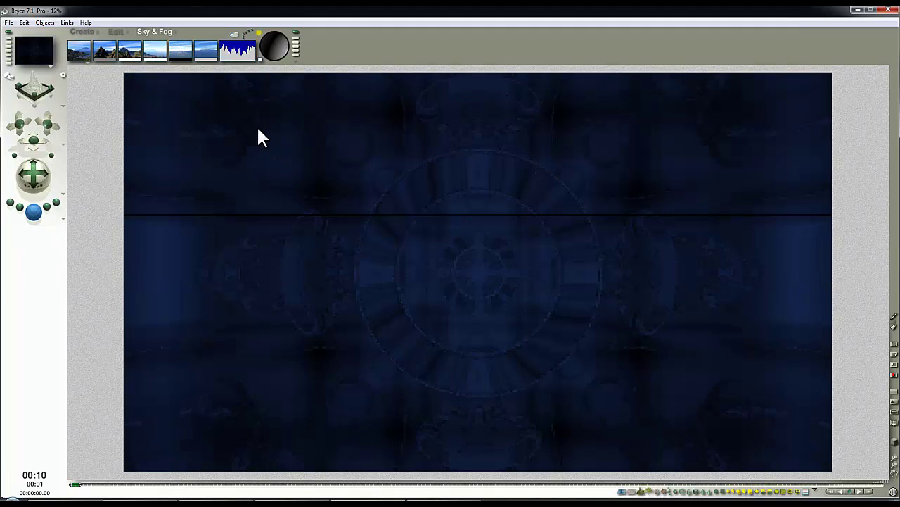
click(156, 51)
drag(156, 50, 190, 50)
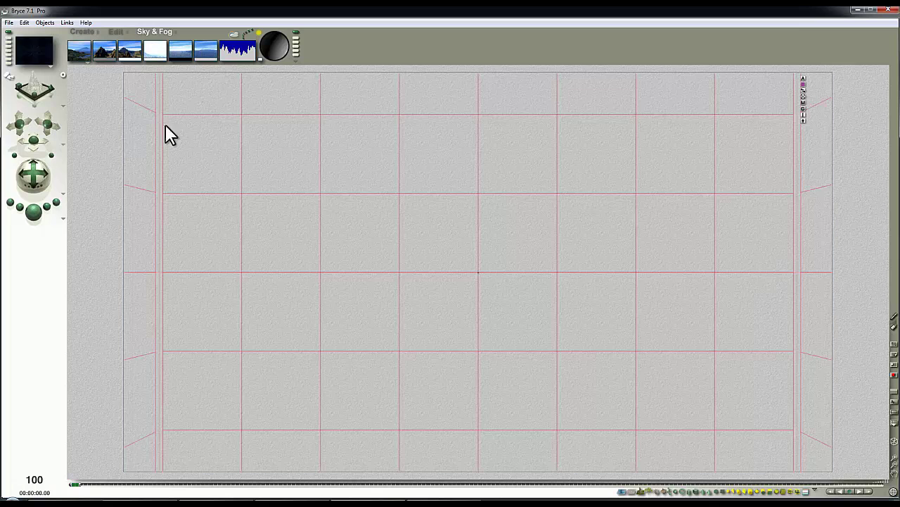
click(37, 216)
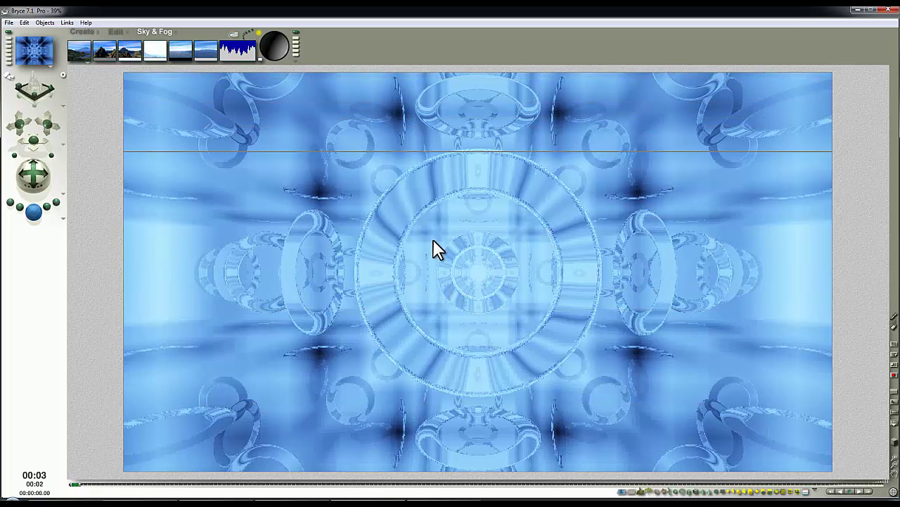
Step: Widen the camera's field of view and render the box again
click(49, 154)
drag(50, 154, 51, 154)
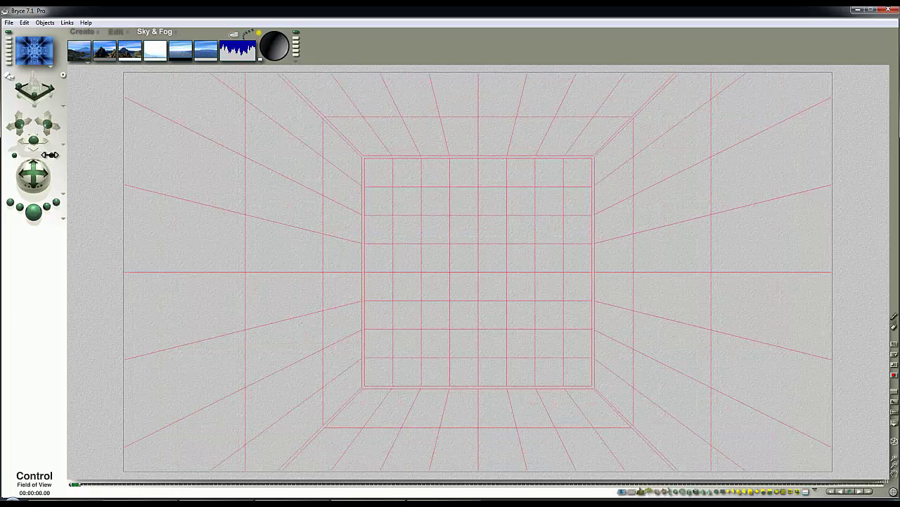
click(33, 218)
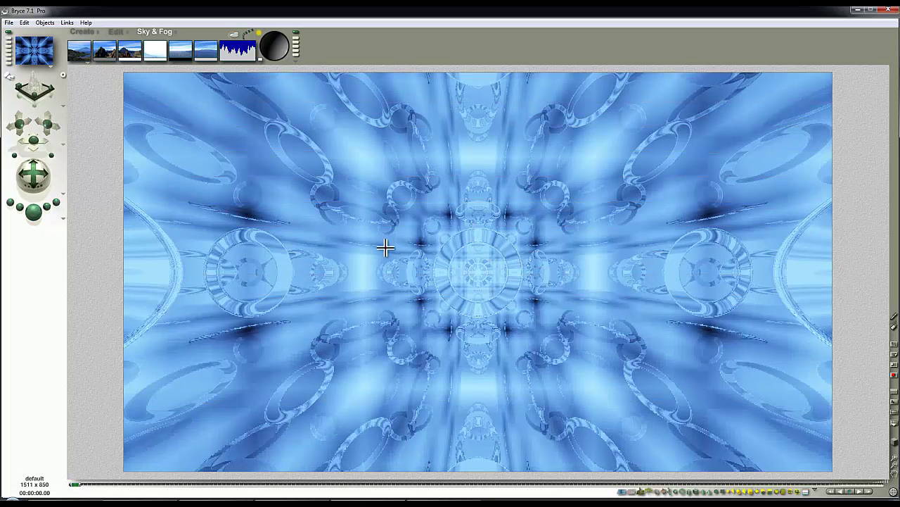
Step: Load the EWL_ExtremeWideangleLens (300° diagonal) preset from the +Lenses+Filters category into the scene
click(99, 43)
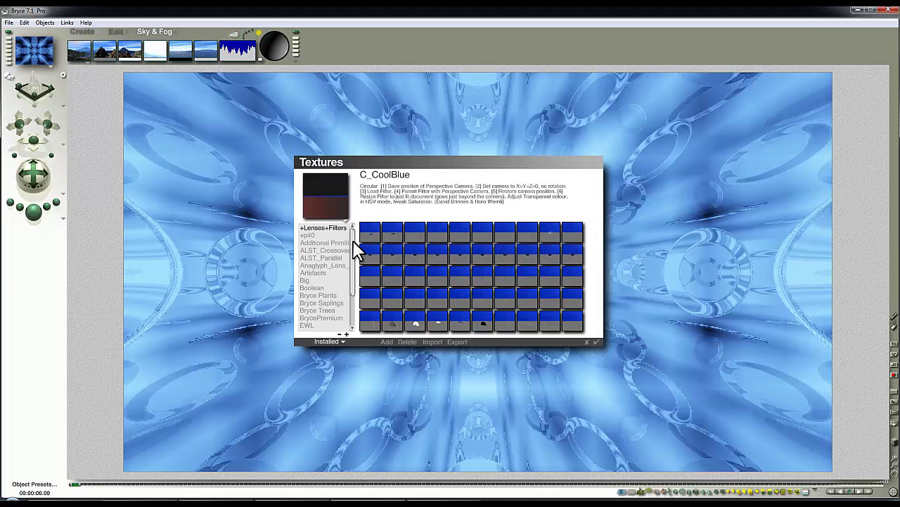
click(418, 232)
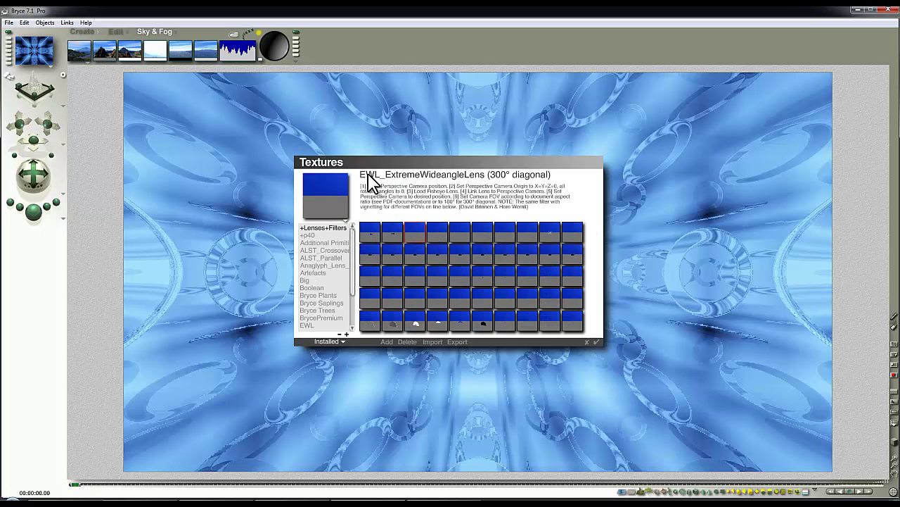
click(597, 341)
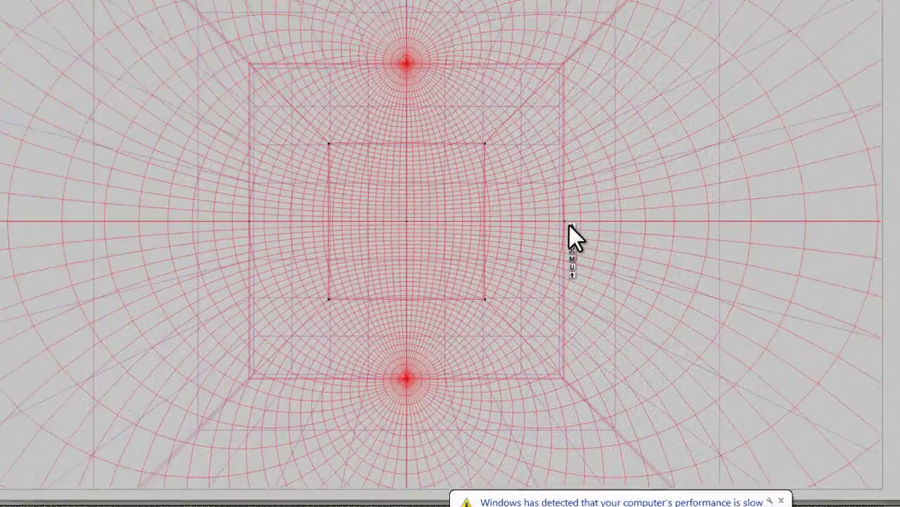
Step: Link the wide-angle lens to the Perspective Camera as its parent object
click(602, 275)
click(667, 297)
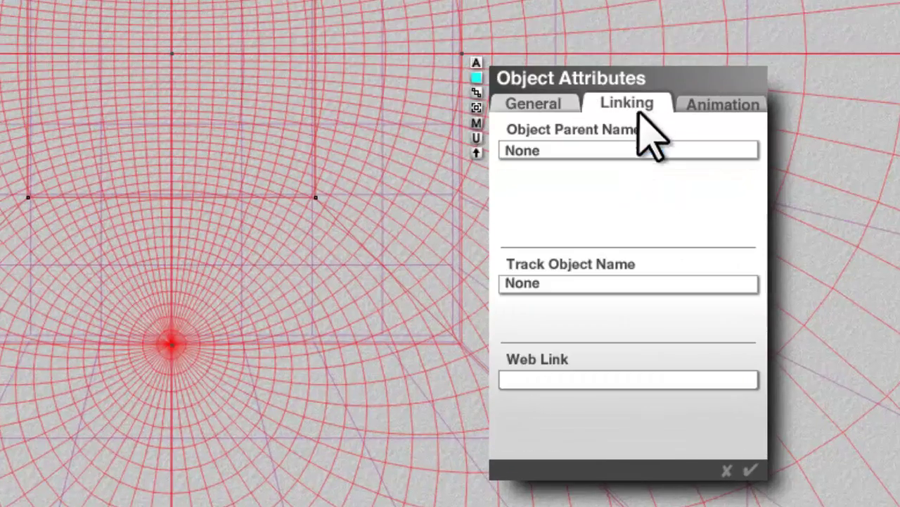
click(637, 151)
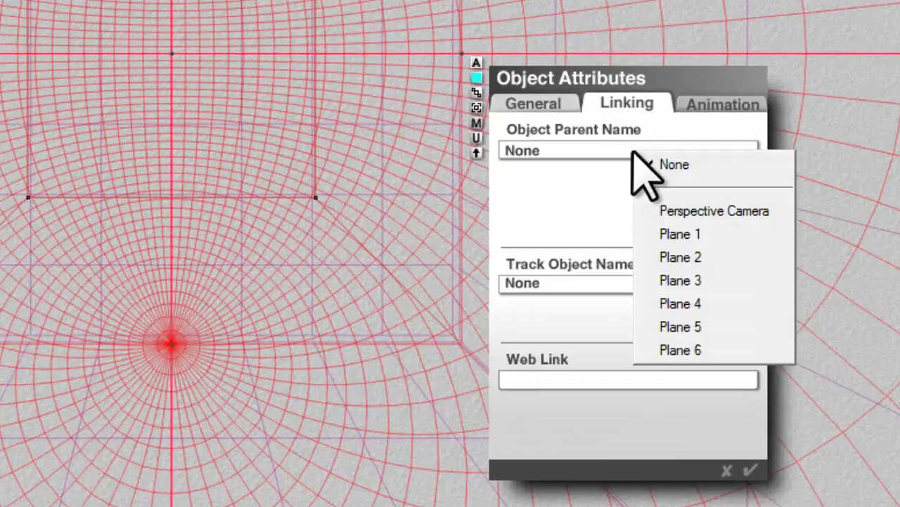
click(729, 206)
click(751, 470)
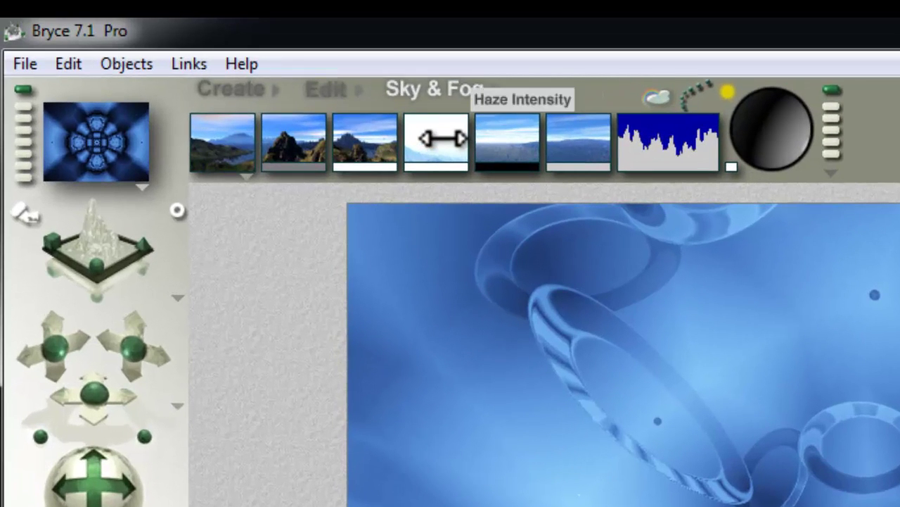
Step: Reduce the haze intensity and render the box through the lens
drag(442, 138, 388, 161)
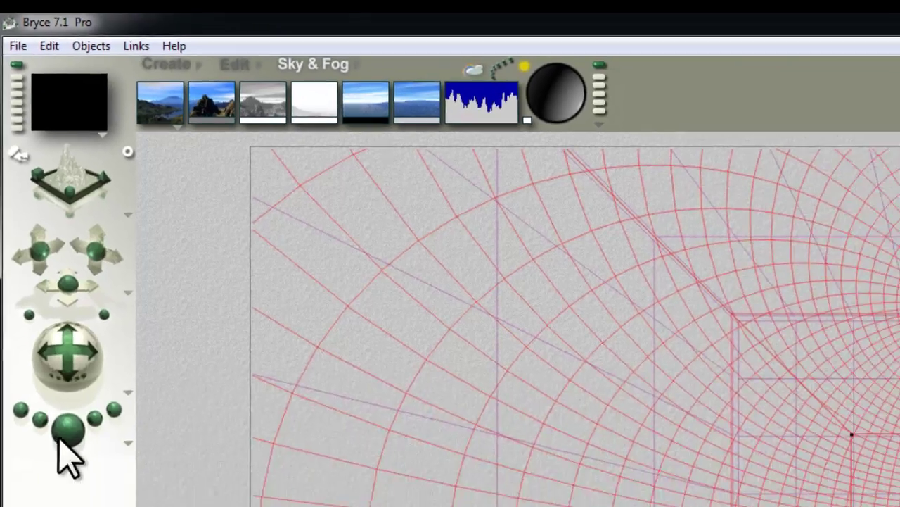
click(62, 439)
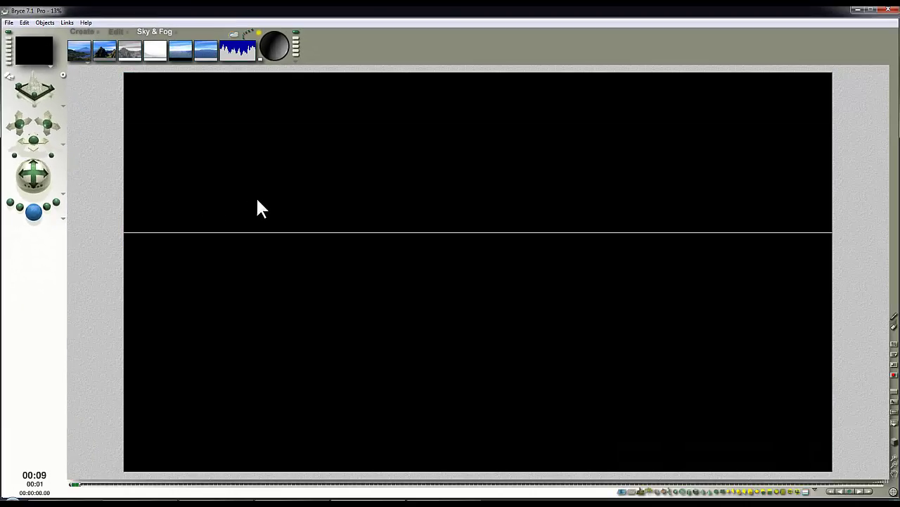
Step: Turn off Sun/Moon Shadows in the Sky Lab, preview the actual scene there, and render the box
click(257, 200)
click(234, 46)
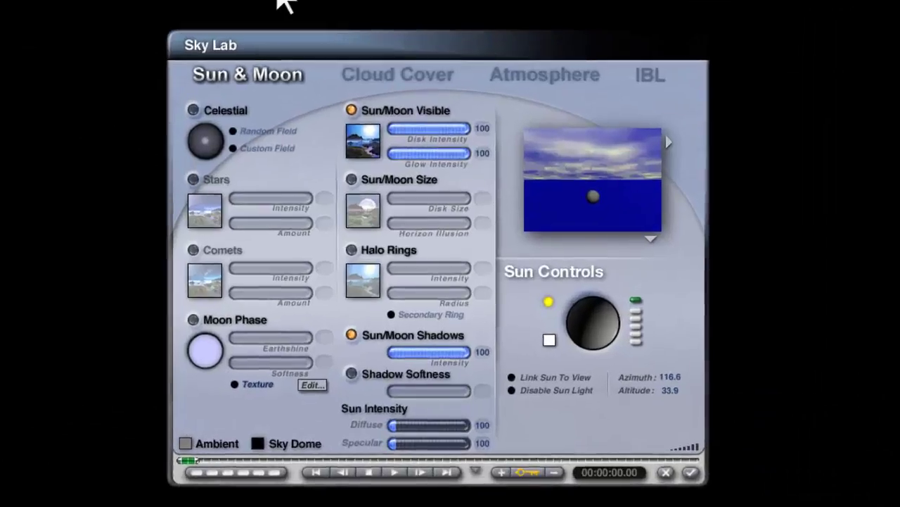
click(349, 336)
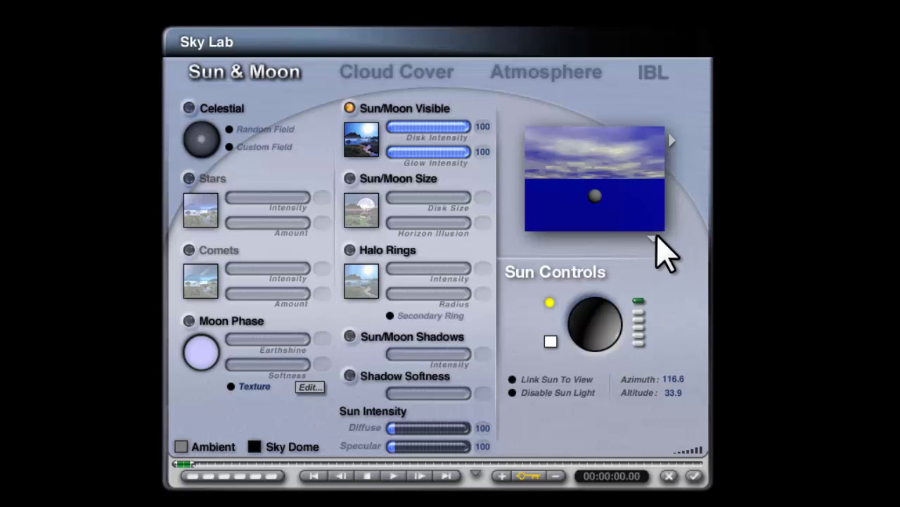
drag(654, 239, 674, 252)
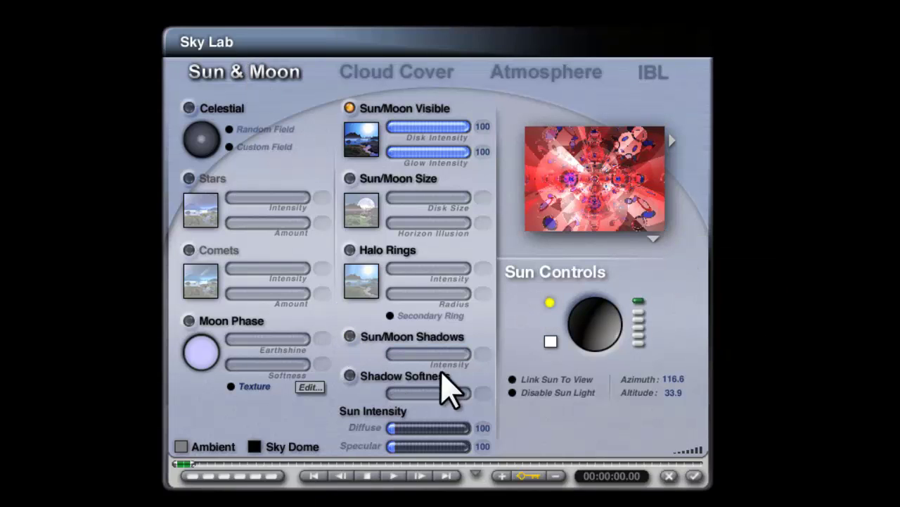
click(696, 475)
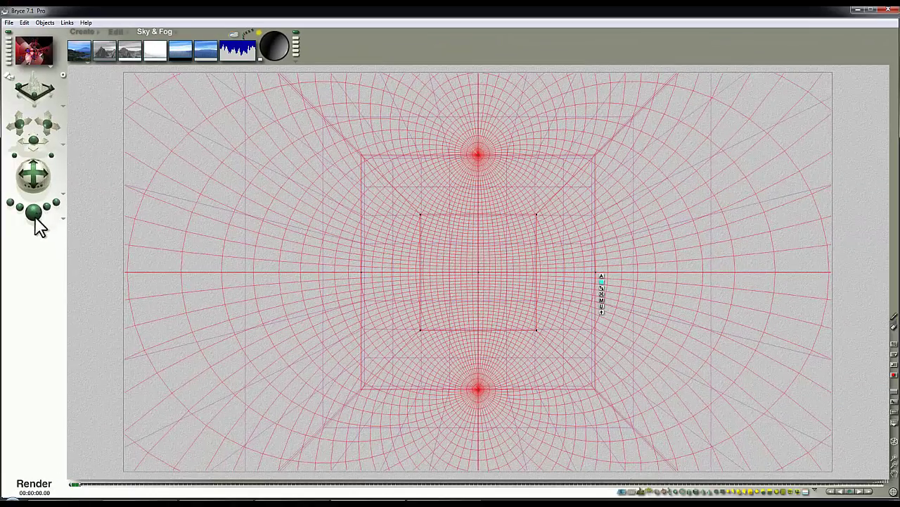
click(34, 214)
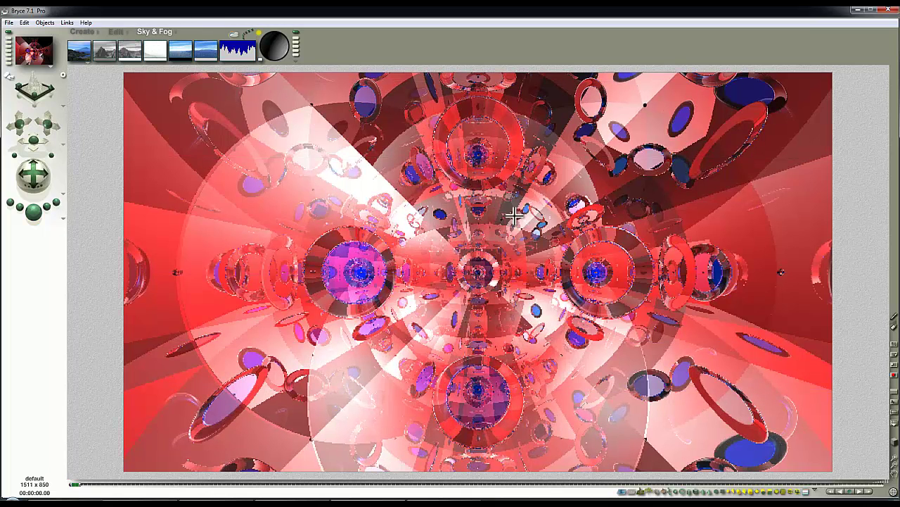
Step: Select all the planes, enlarge them slightly so they overlap at the edges, and render the result
key(Escape)
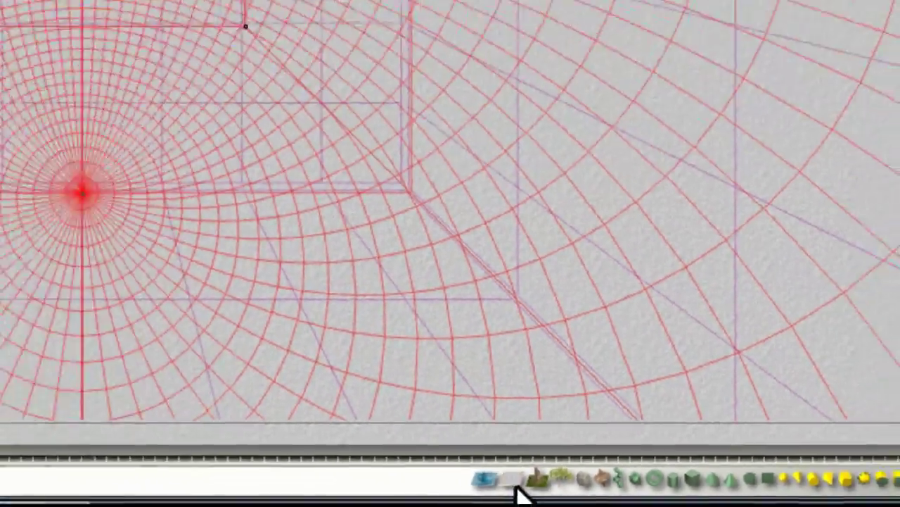
click(410, 469)
click(112, 32)
drag(109, 51, 109, 52)
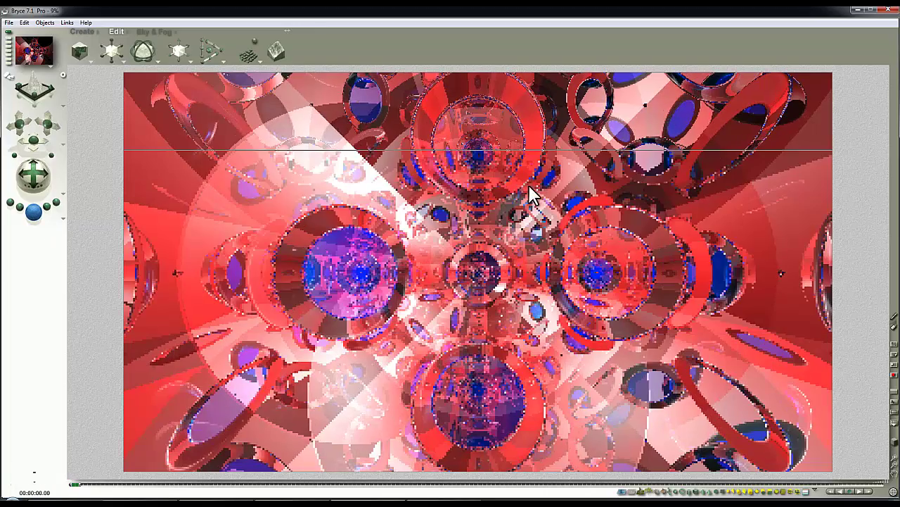
click(193, 33)
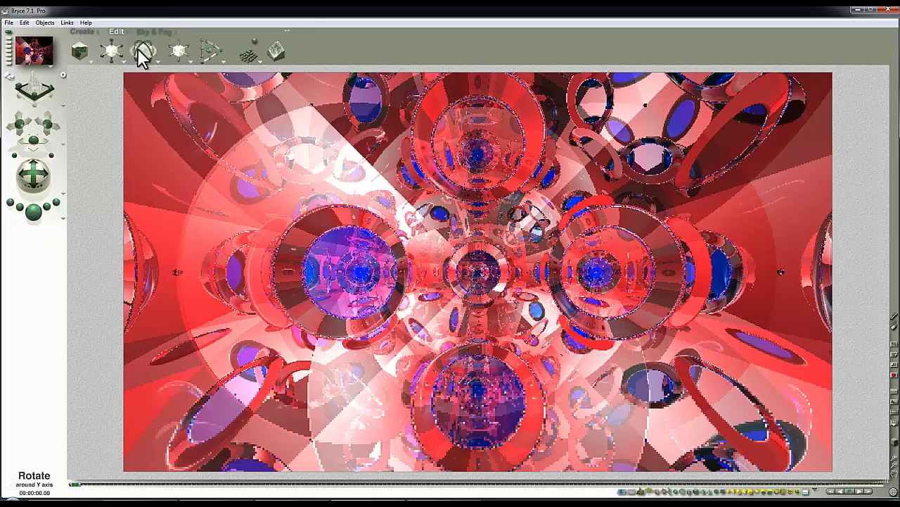
Step: Enlarge the intersecting planes further in two stages, rendering the reflections after each change
drag(112, 51, 114, 51)
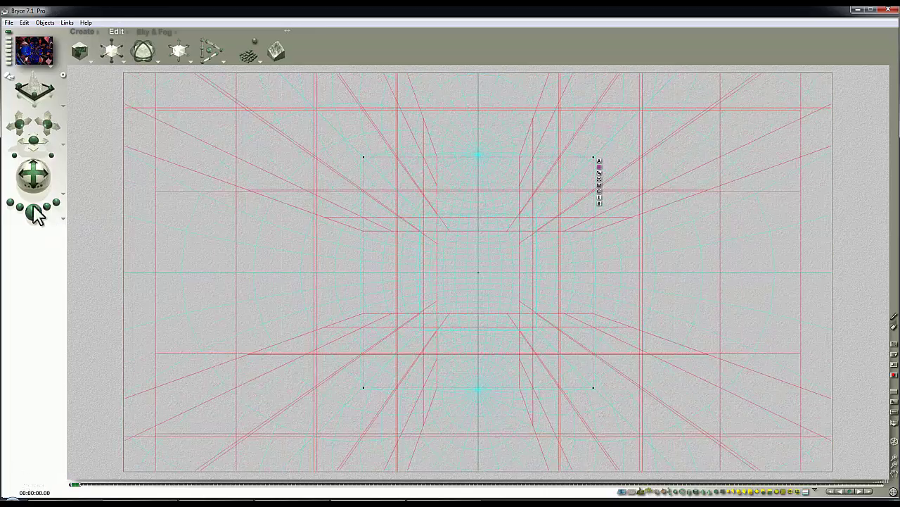
click(32, 207)
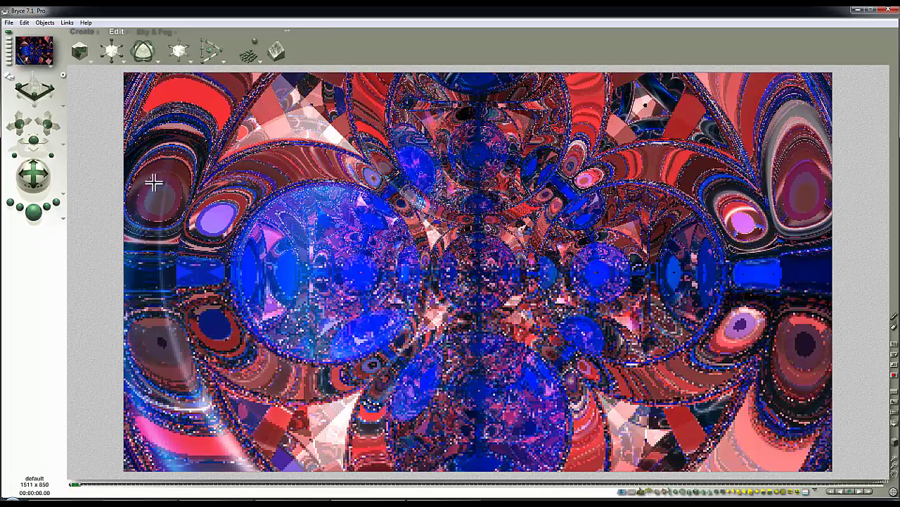
click(187, 190)
drag(113, 51, 121, 51)
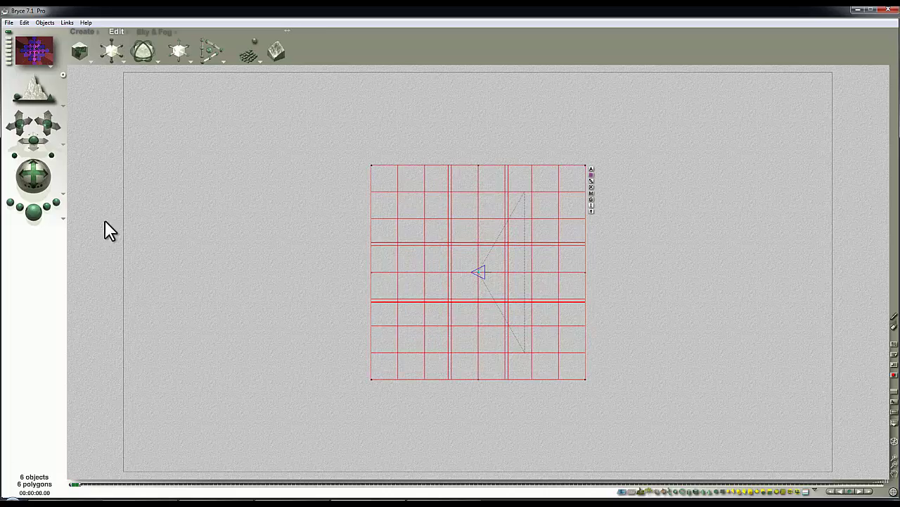
click(36, 214)
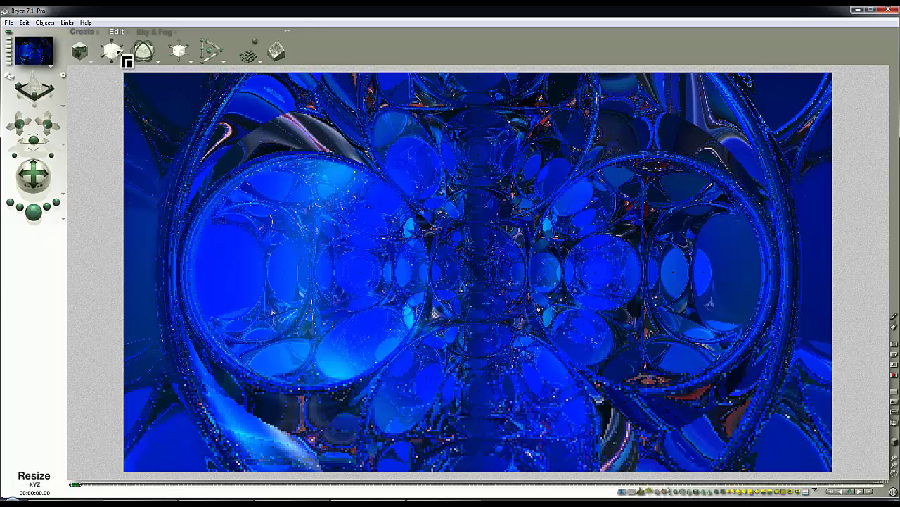
Step: Scale the intersecting planes back slightly and render the reflections at full antialiased quality
click(112, 50)
click(34, 211)
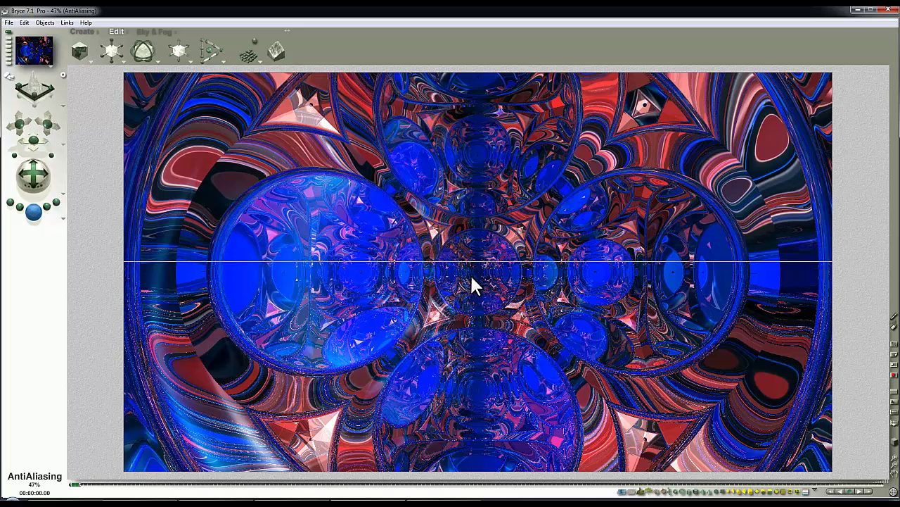
Step: Render the reflections with regular antialiasing, a maximum ray depth of 6 and Reflection Correction enabled
click(421, 271)
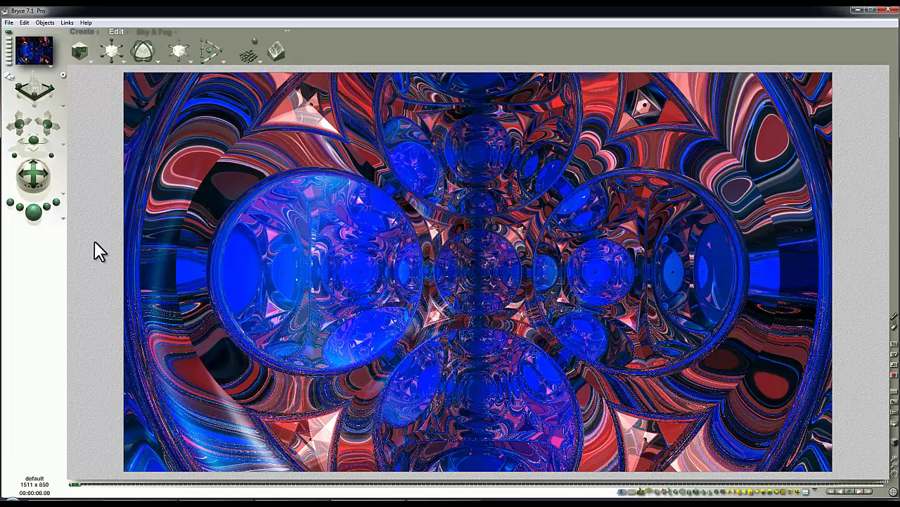
click(62, 219)
click(92, 269)
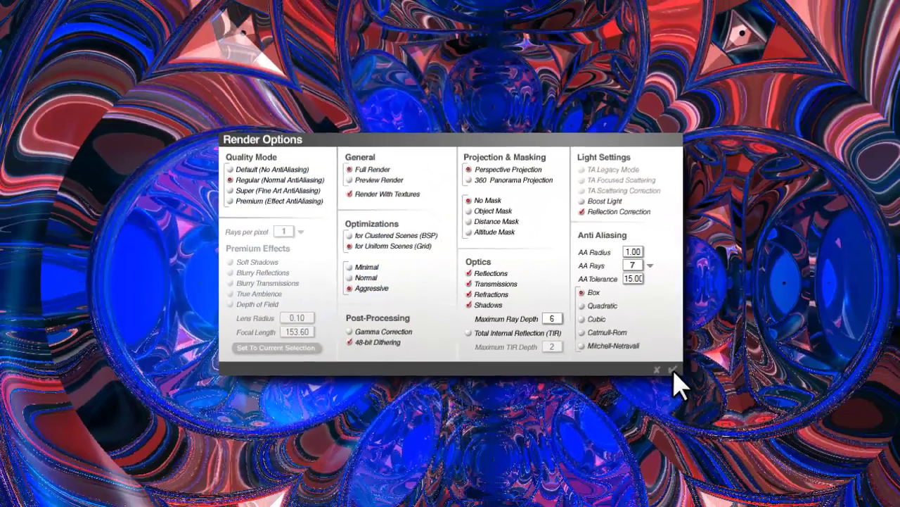
click(673, 370)
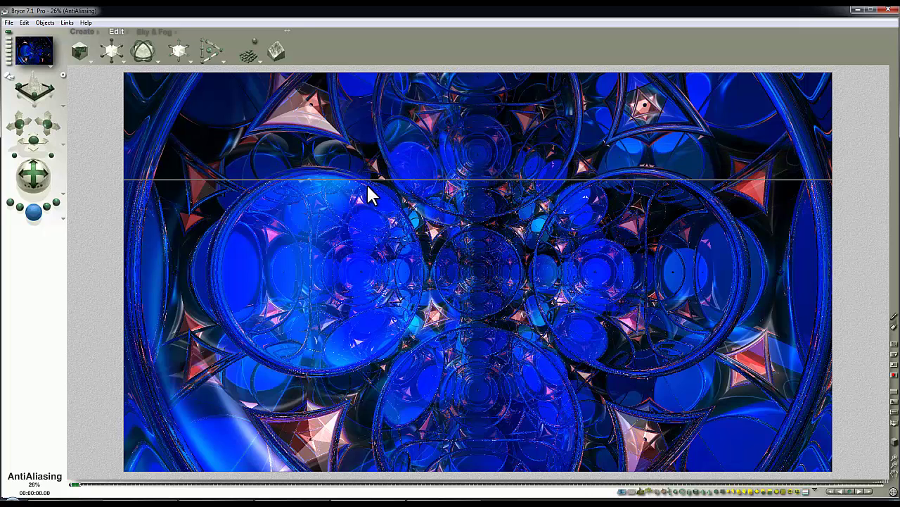
key(Escape)
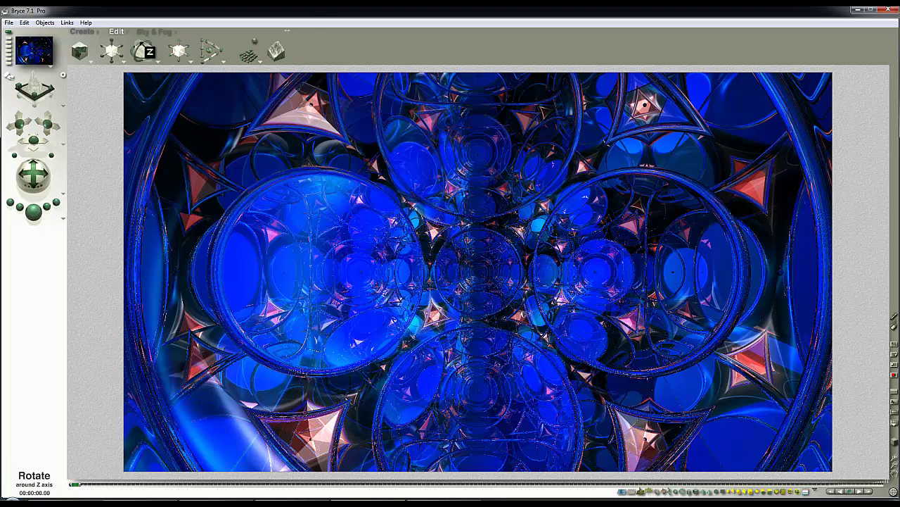
Step: Scale the intersecting planes down slightly to reduce their overlap and render the reflections
key(Escape)
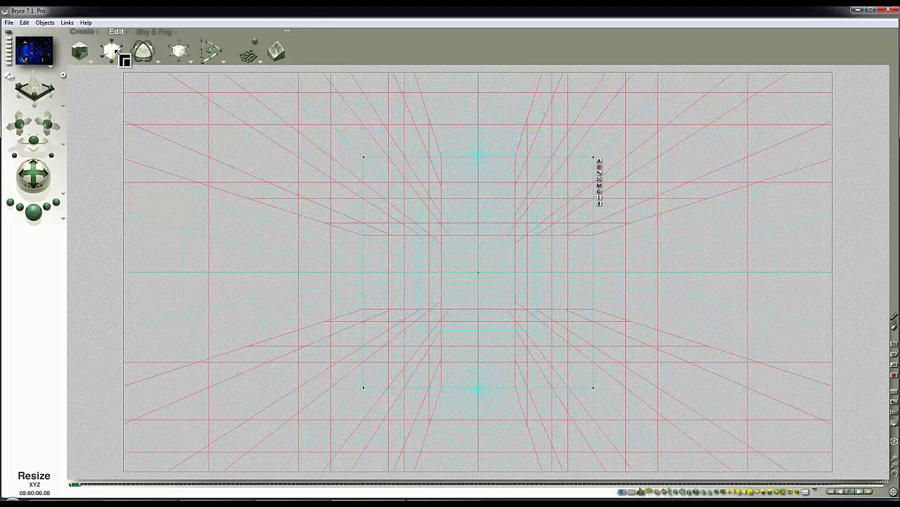
drag(116, 52, 114, 52)
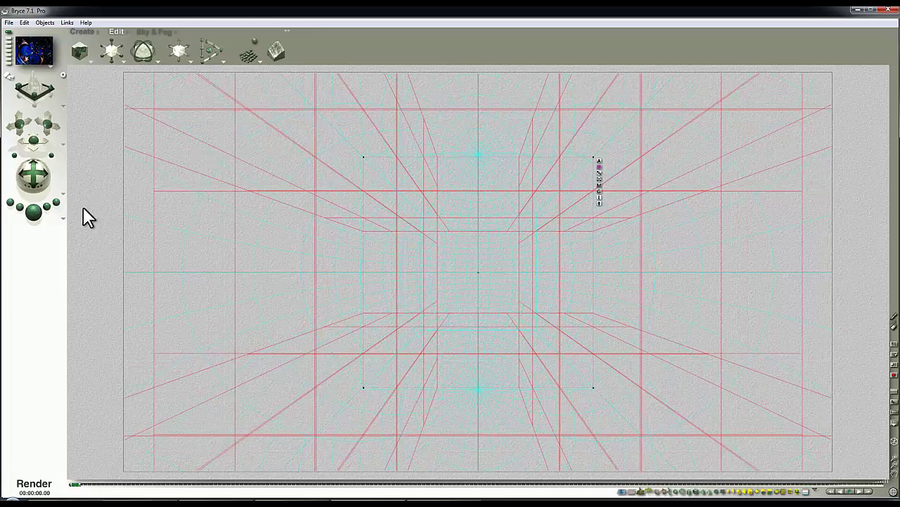
key(ctrl+r)
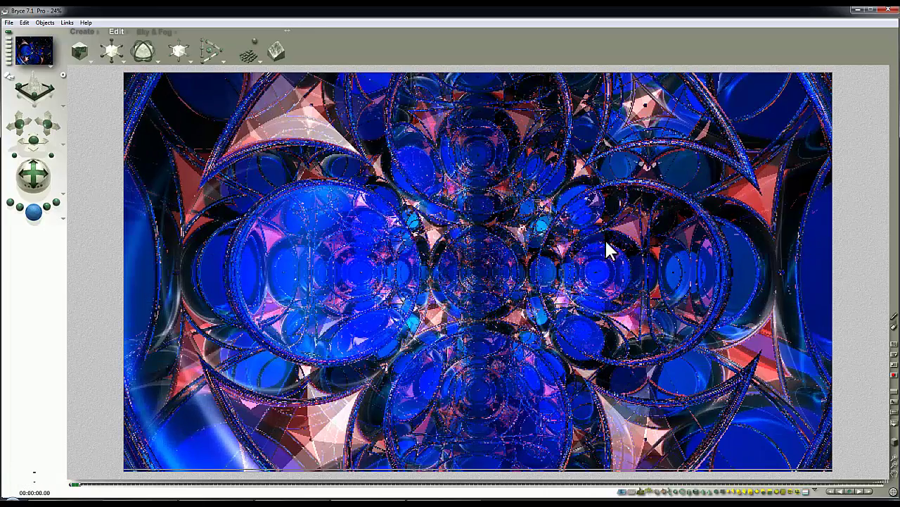
Step: Move the sun nearly overhead in several tries, rendering the reflections after each change
click(169, 31)
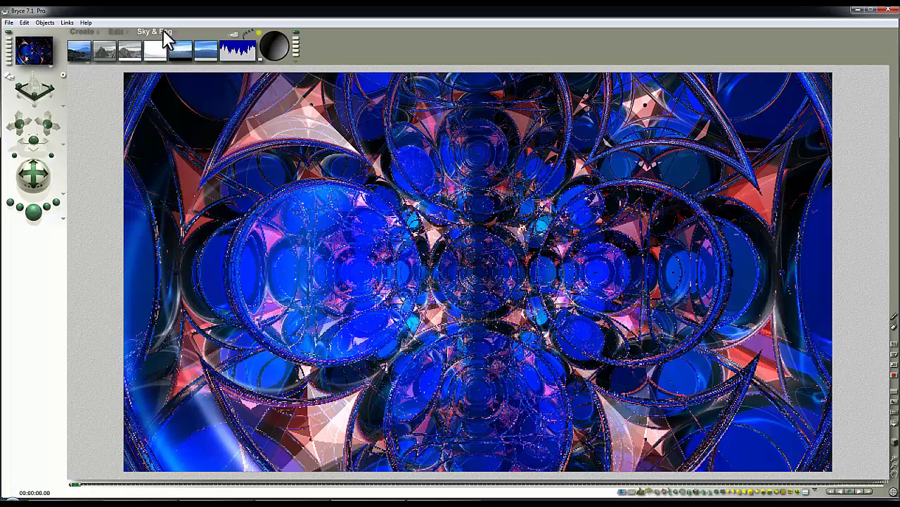
click(279, 45)
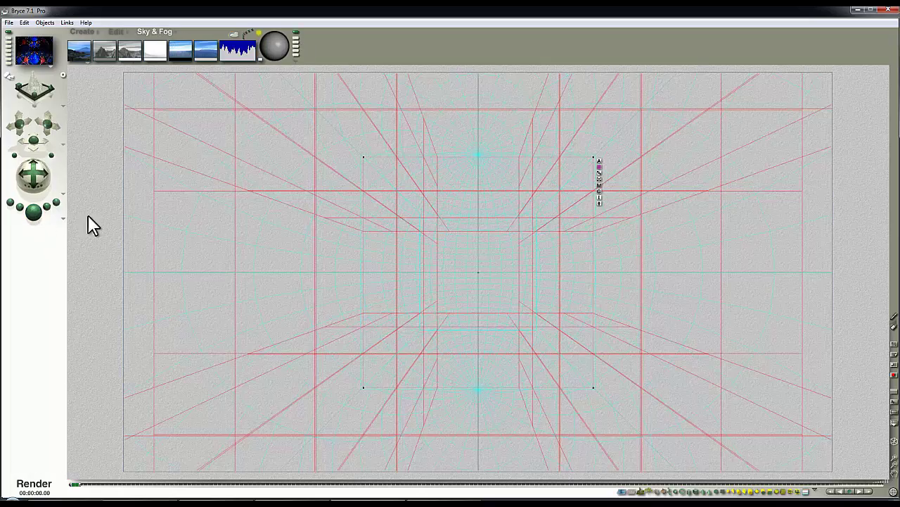
key(ctrl+r)
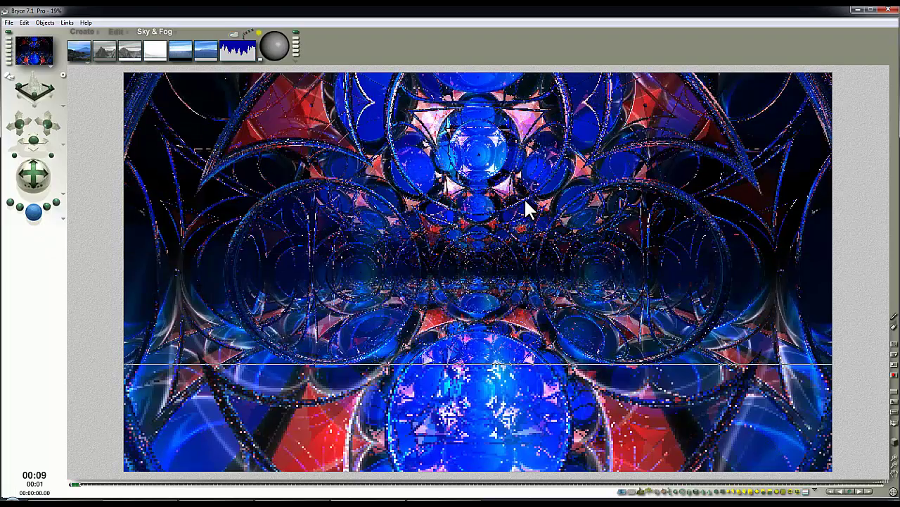
key(Escape)
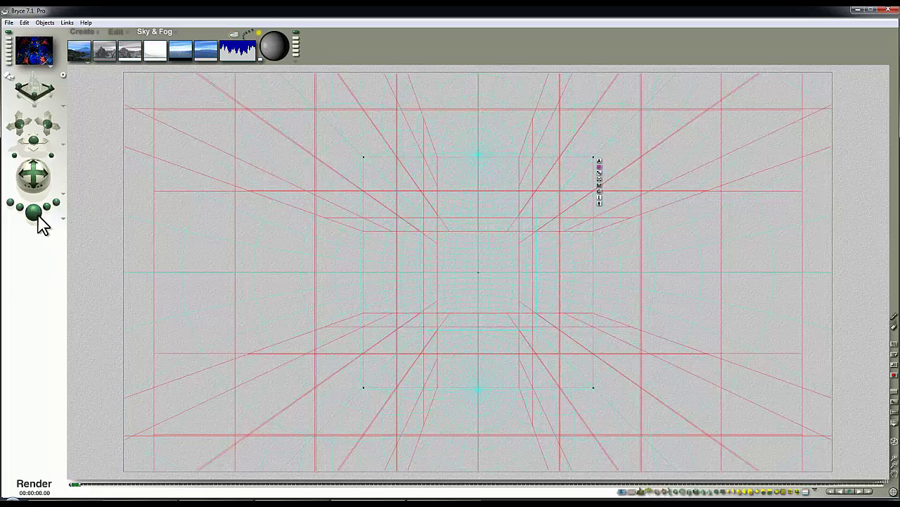
key(ctrl+r)
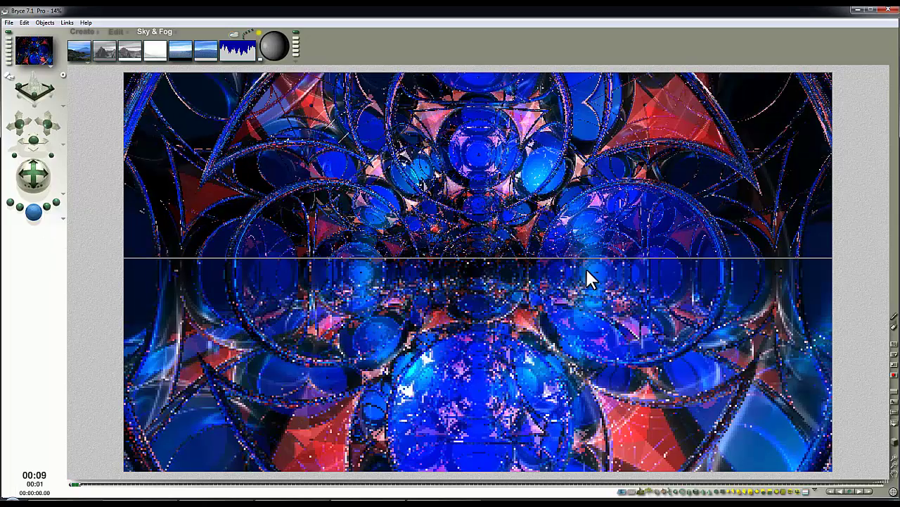
key(Escape)
key(Escape)
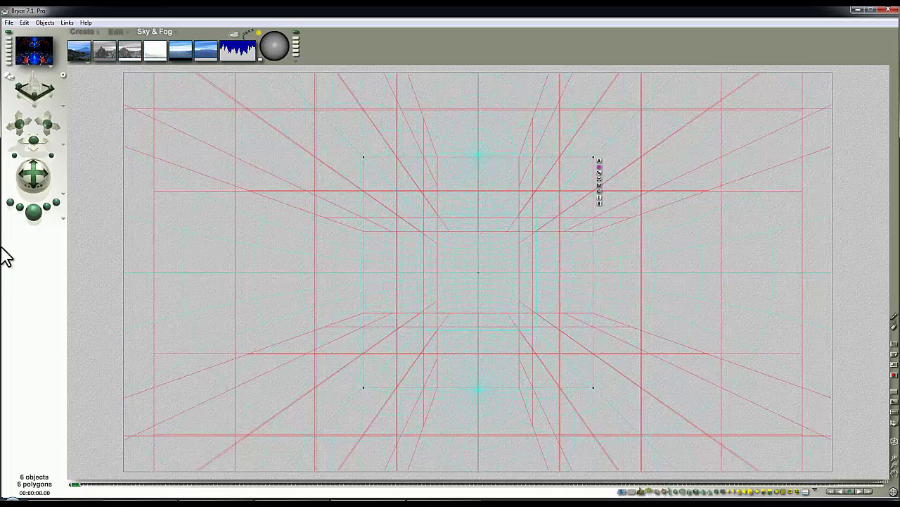
click(39, 209)
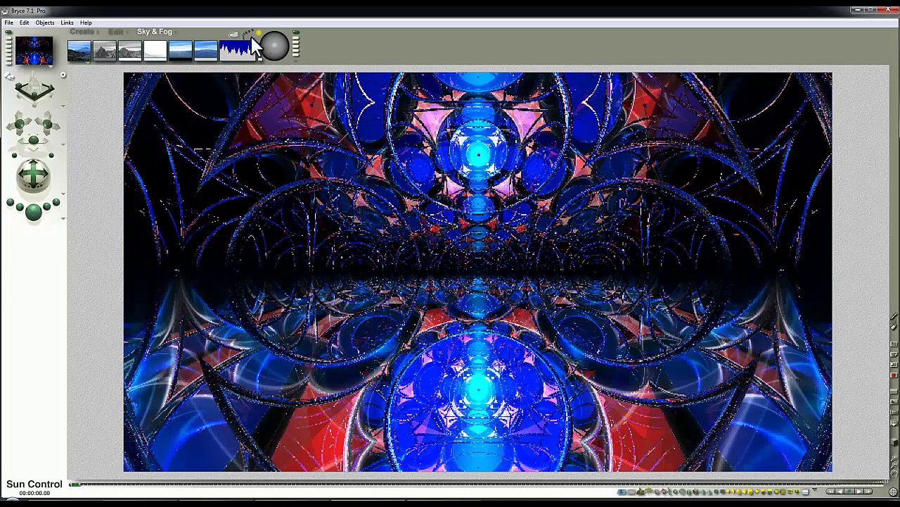
Step: Set the sun's azimuth to 0 and its altitude to 90 in the Sky Lab
click(235, 36)
click(642, 354)
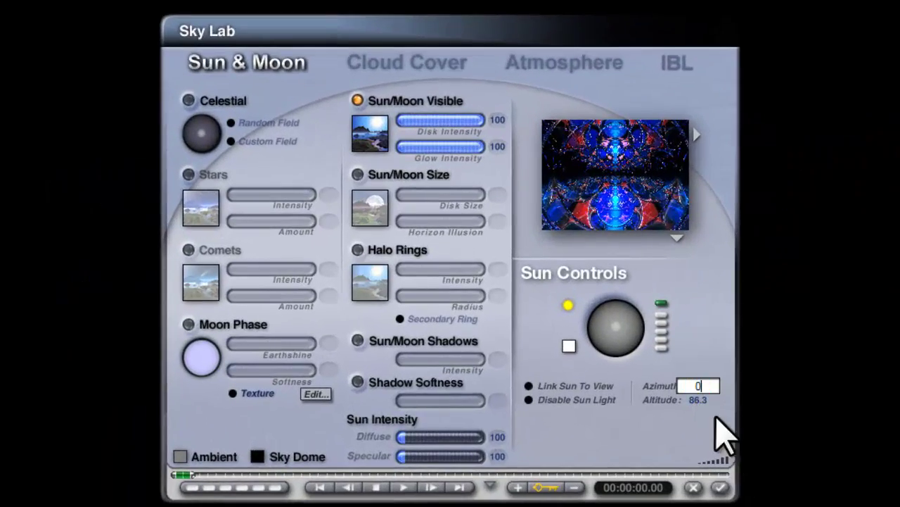
key(Tab)
text(90)
key(Return)
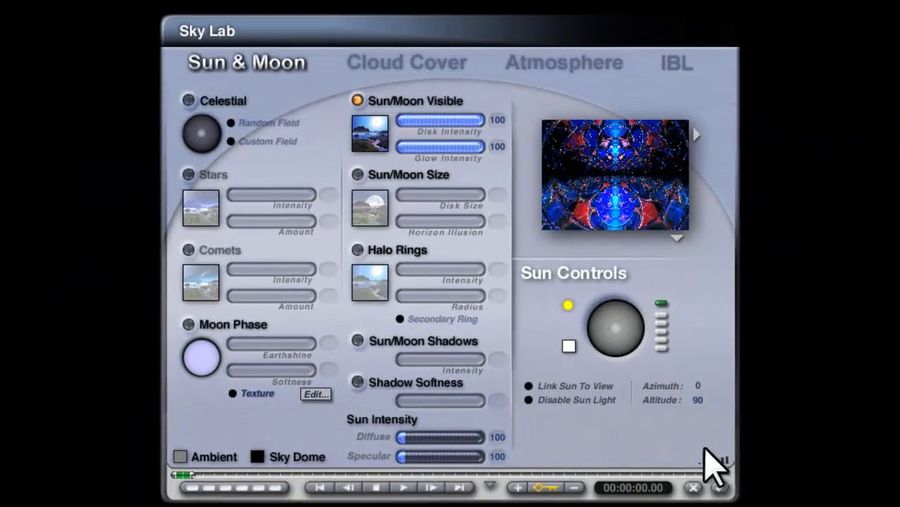
click(720, 487)
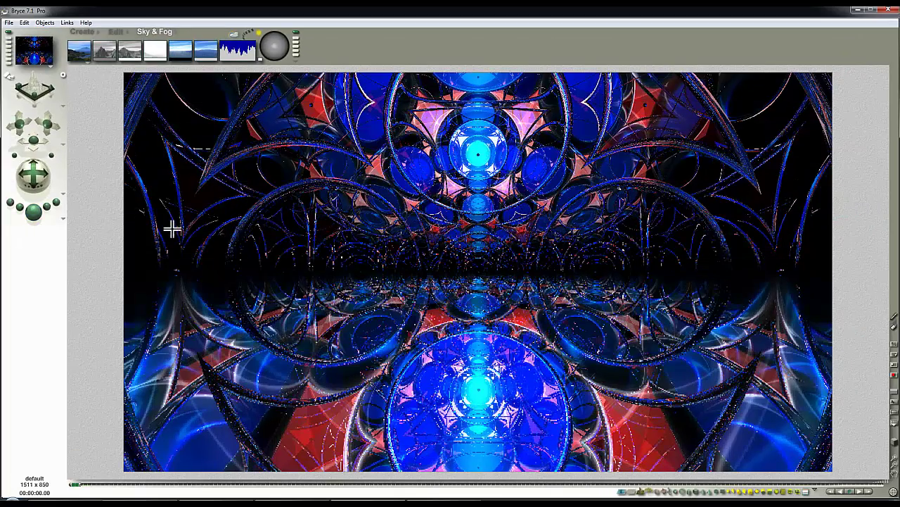
Step: Rotate the camera to two new angles inside the mirrored box, rendering the reflections after each change
drag(35, 174, 33, 173)
click(35, 217)
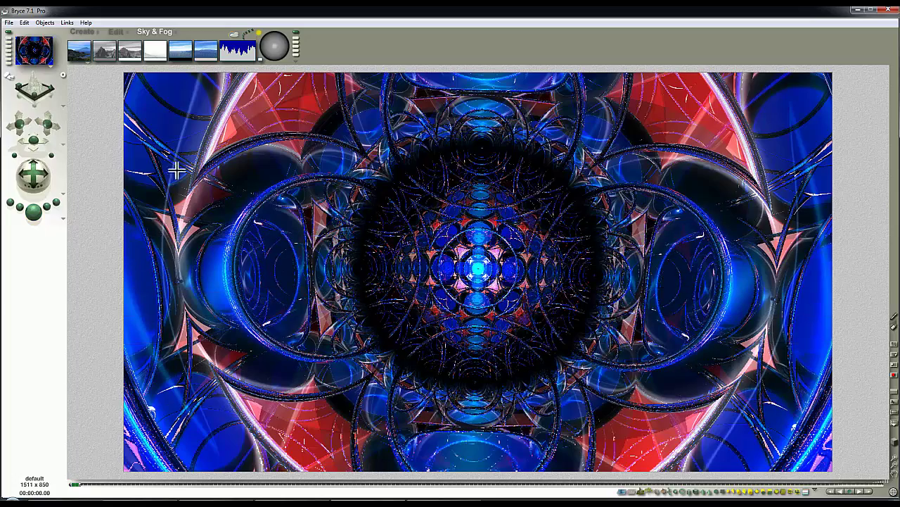
drag(24, 169, 30, 174)
click(35, 211)
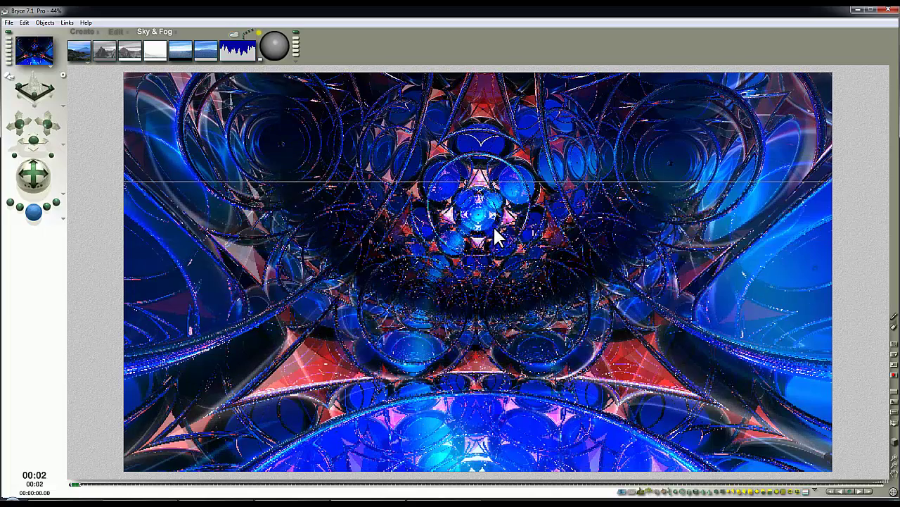
Step: Raise the maximum ray depth in the render options and reposition the sun, rendering after each change
click(498, 288)
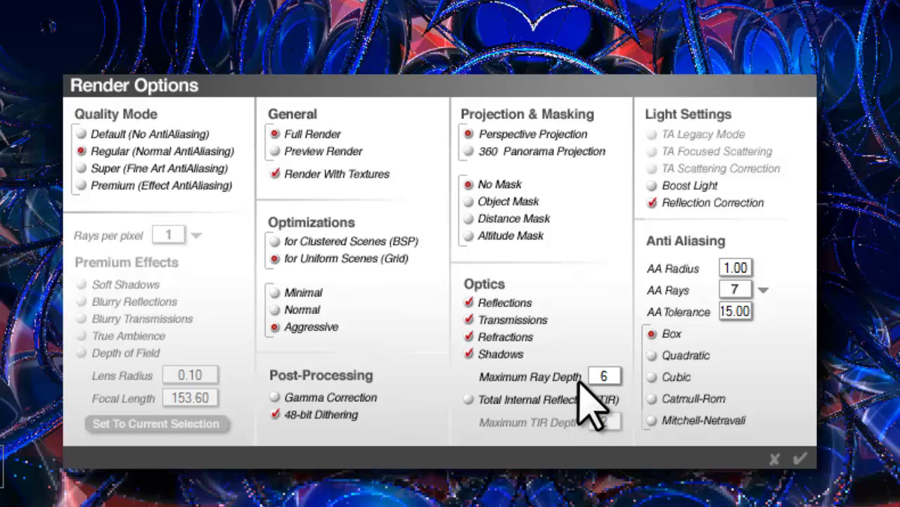
click(607, 380)
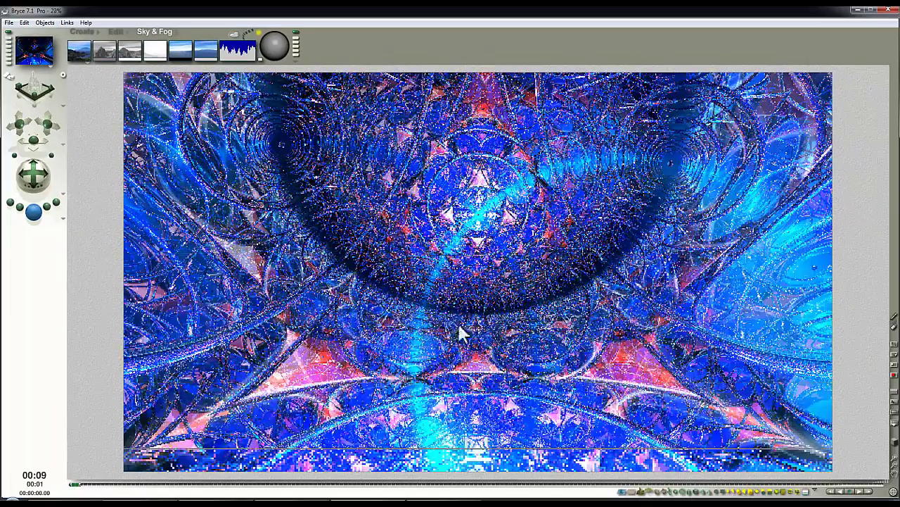
click(425, 212)
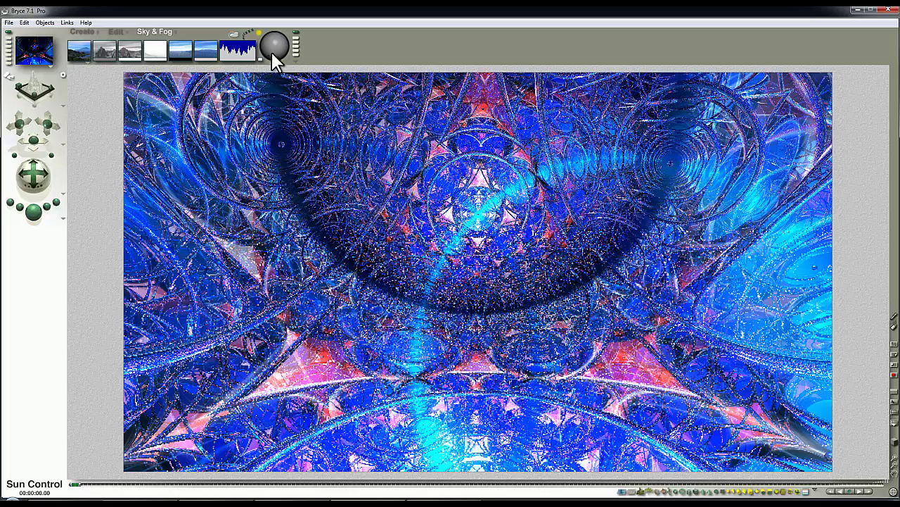
drag(274, 44, 268, 38)
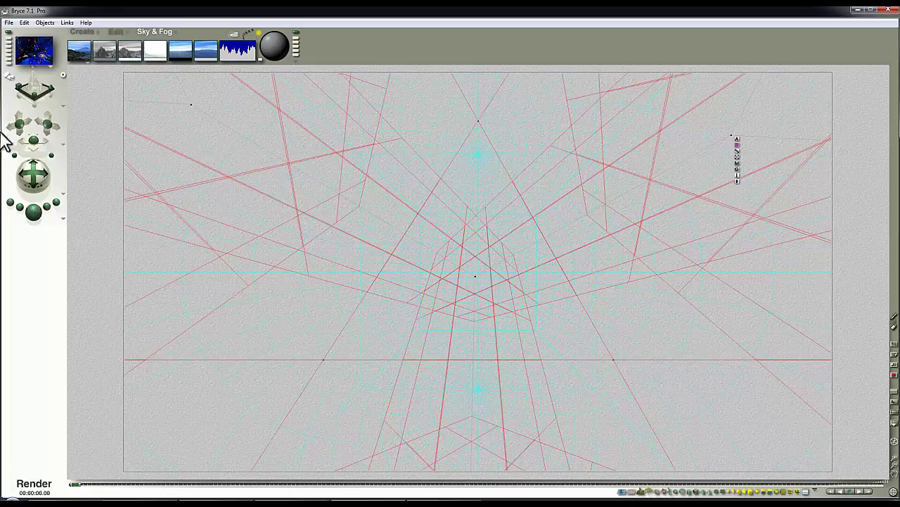
key(ctrl+r)
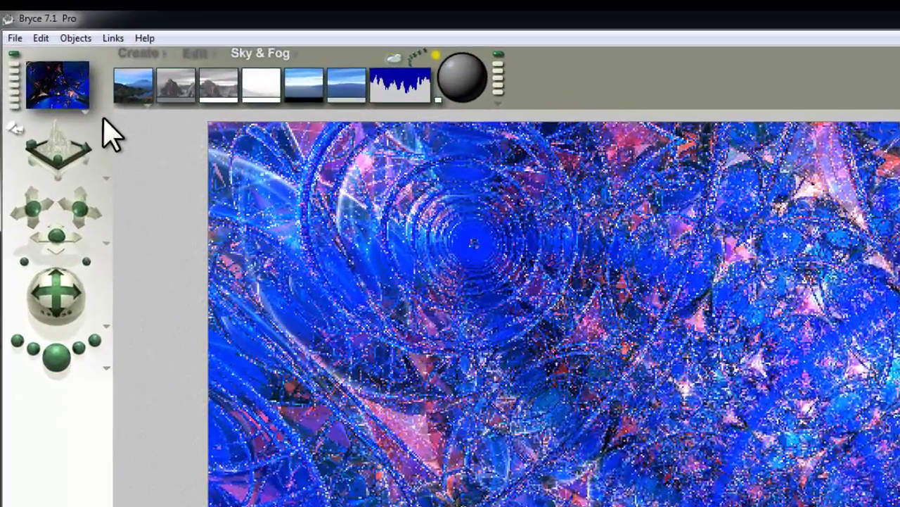
Step: Switch the scene preview thumbnail to accurate rendering
click(61, 74)
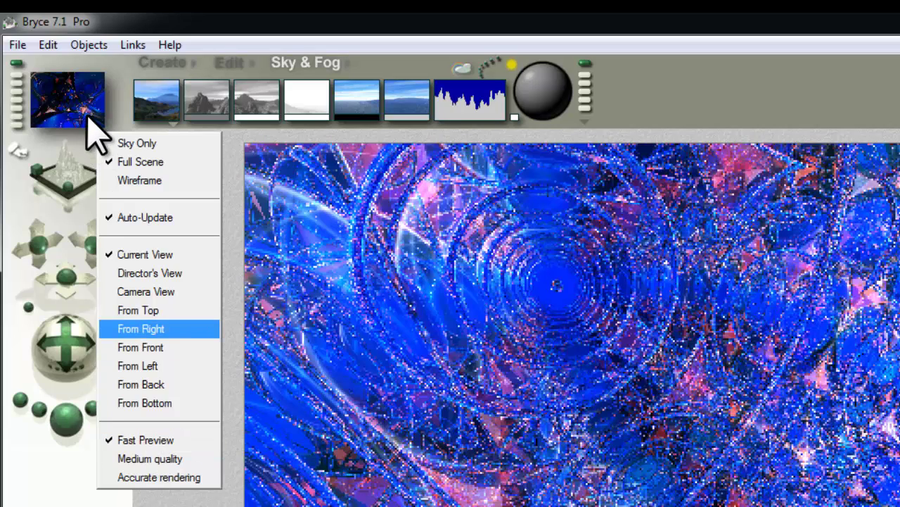
click(140, 477)
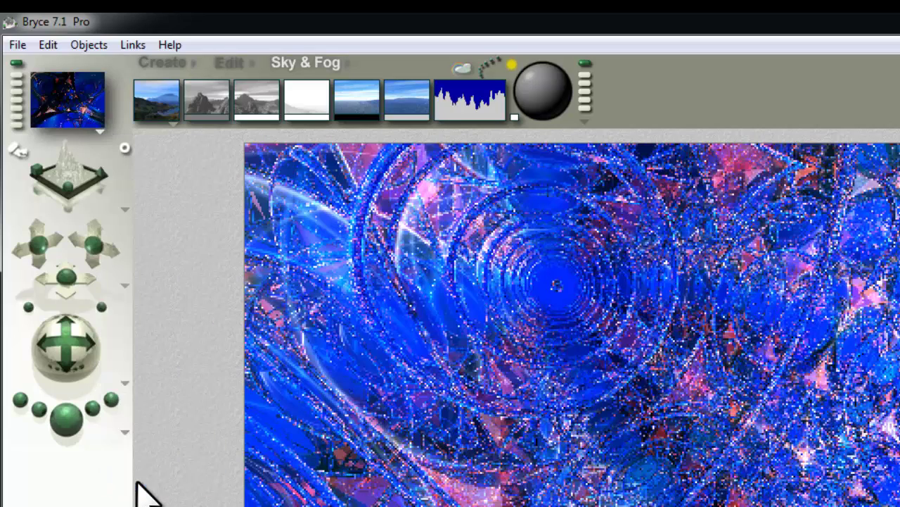
click(96, 132)
click(115, 483)
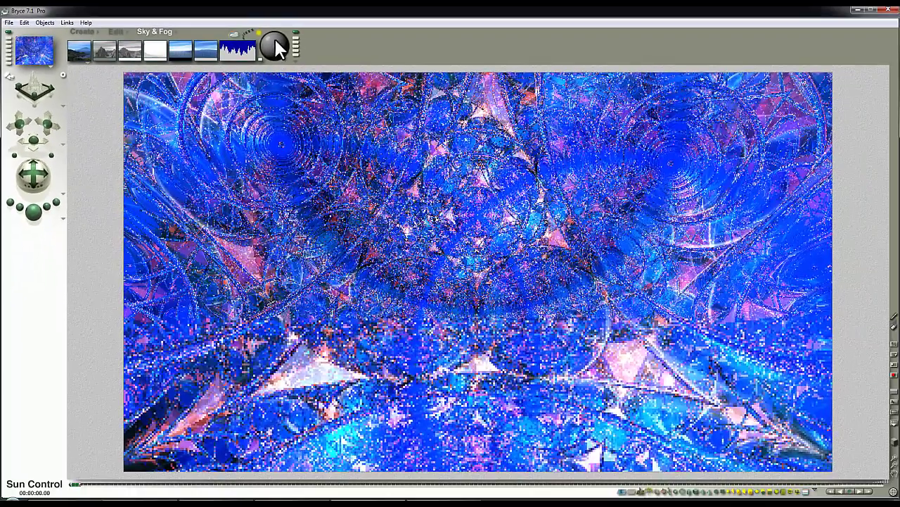
Step: Move the sun to another position using the accurate preview and render the reflections with antialiasing
click(391, 56)
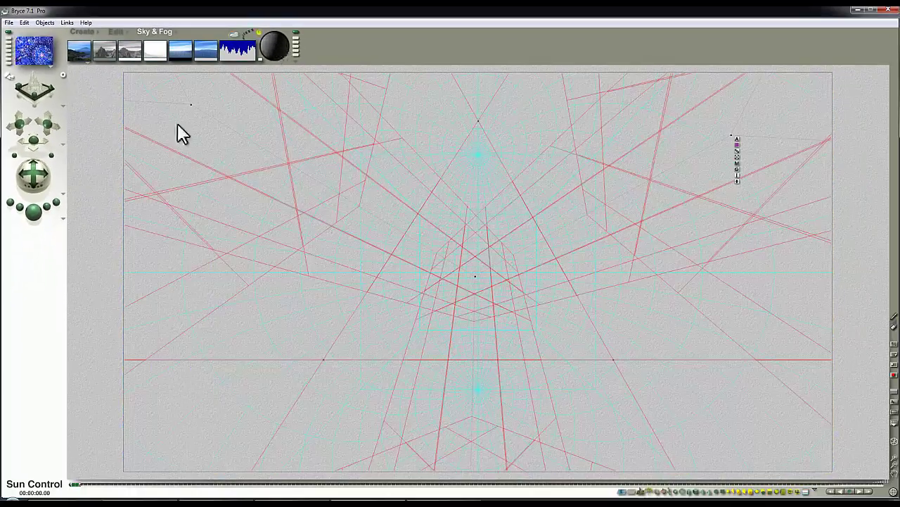
key(ctrl+r)
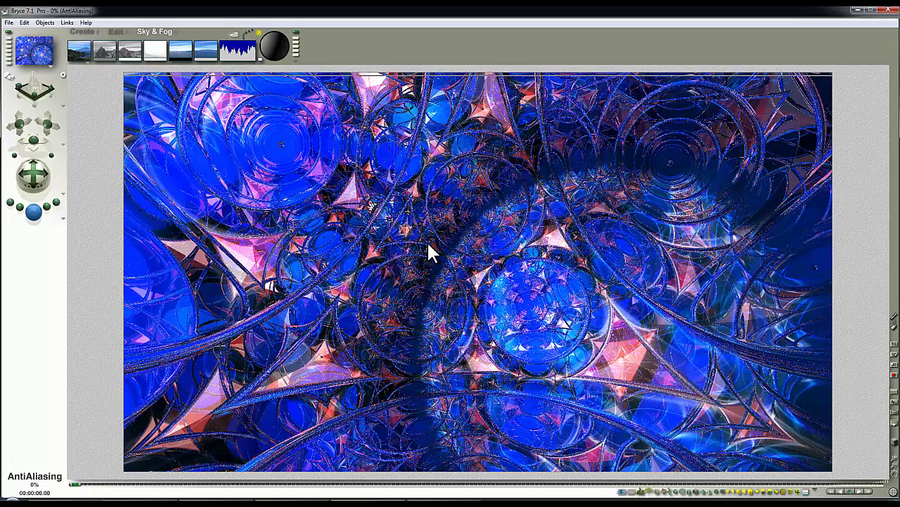
click(424, 198)
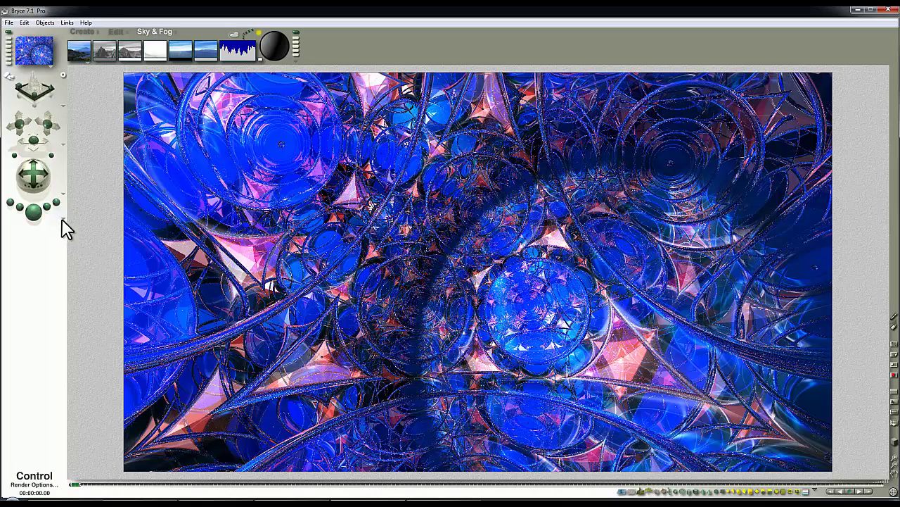
Step: Set the render quality mode to Super (Fine Art AntiAliasing) with 64 rays per pixel
click(63, 226)
click(94, 275)
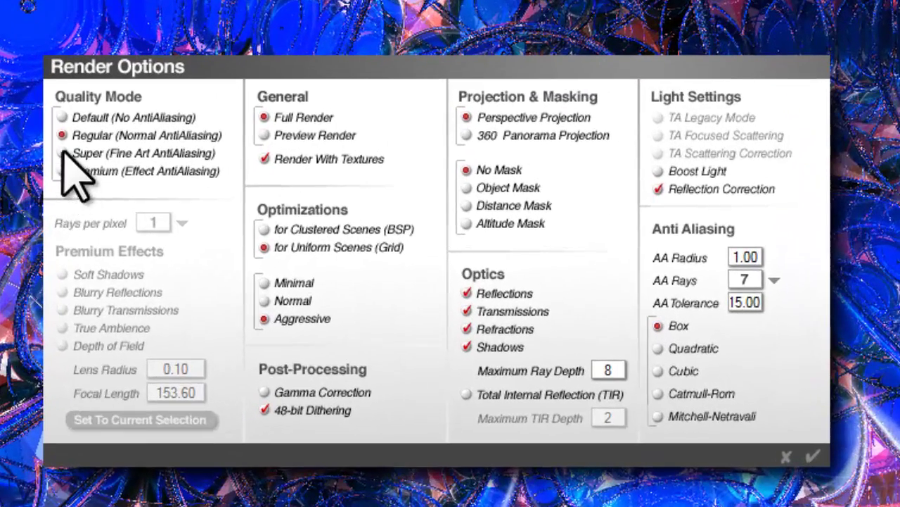
click(63, 153)
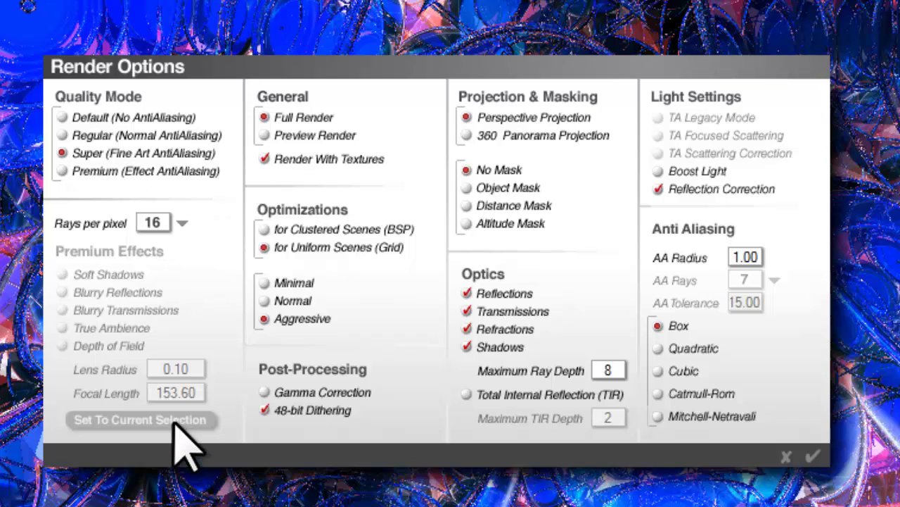
click(182, 223)
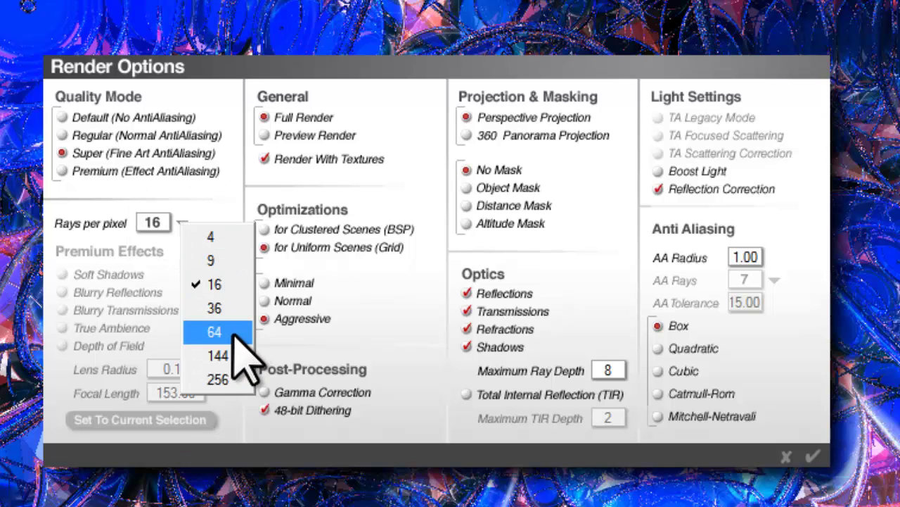
click(215, 332)
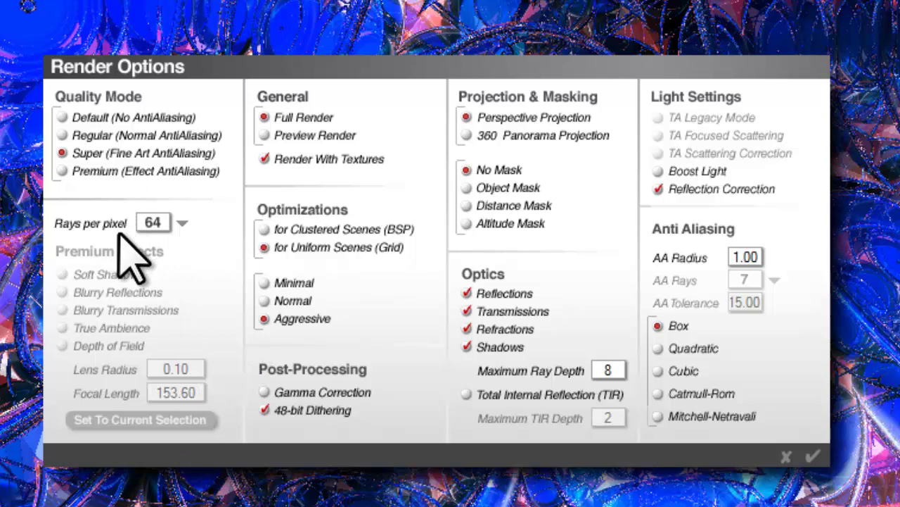